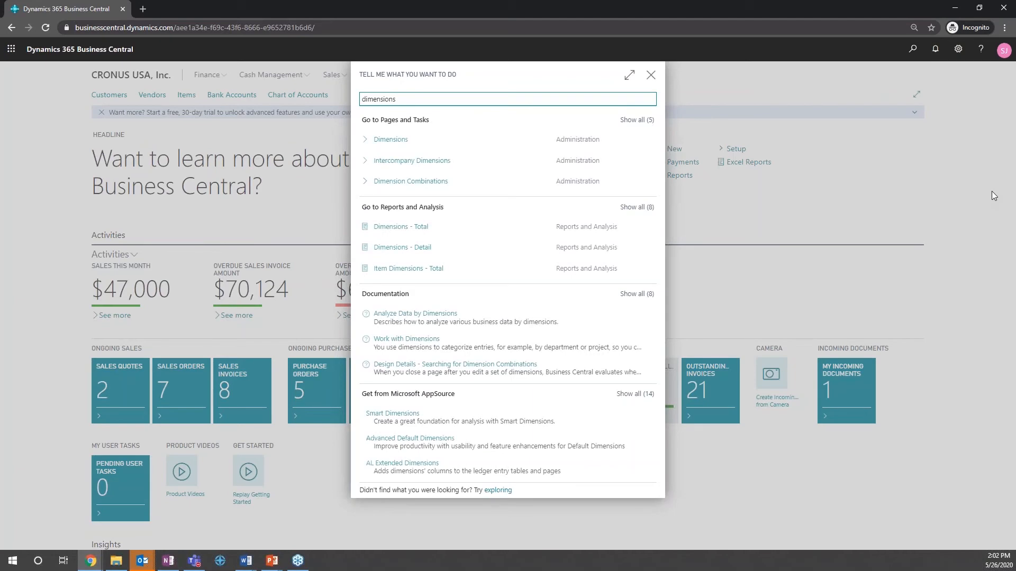
# - Open the Dimensions list, review the dimension values of the REGION dimension, and return to the home page
pyautogui.click(405, 142)
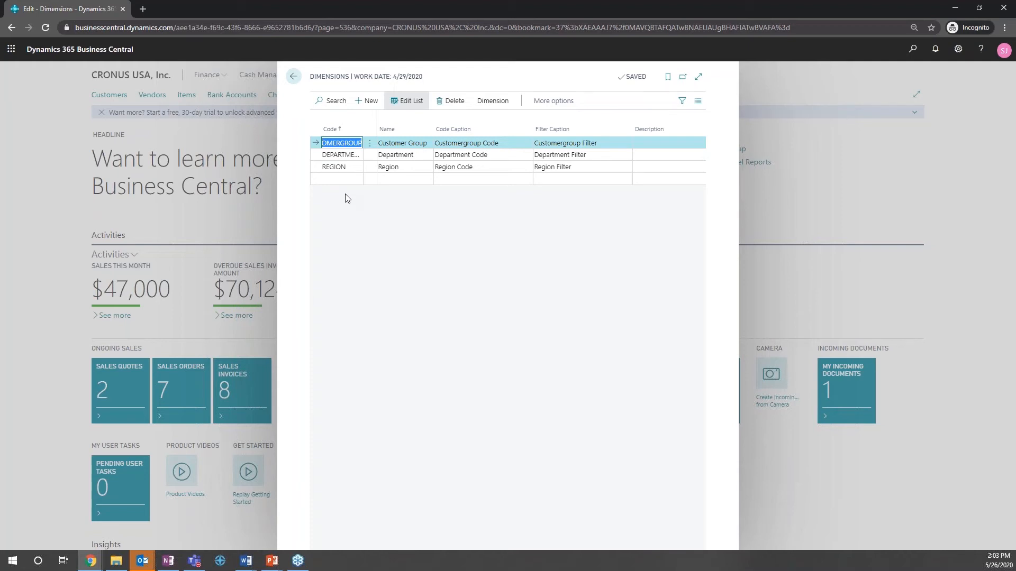
pyautogui.click(352, 168)
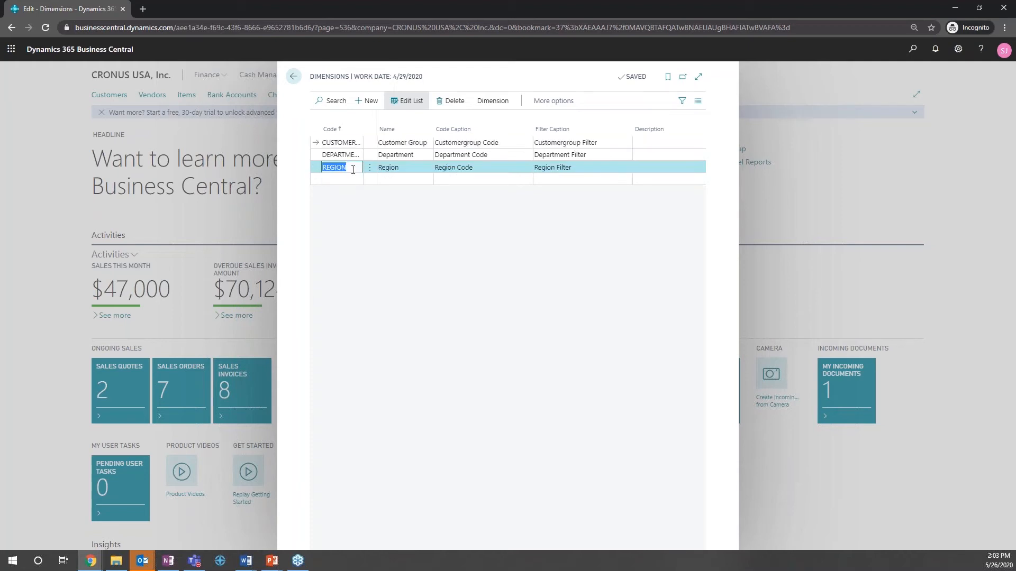
pyautogui.click(501, 105)
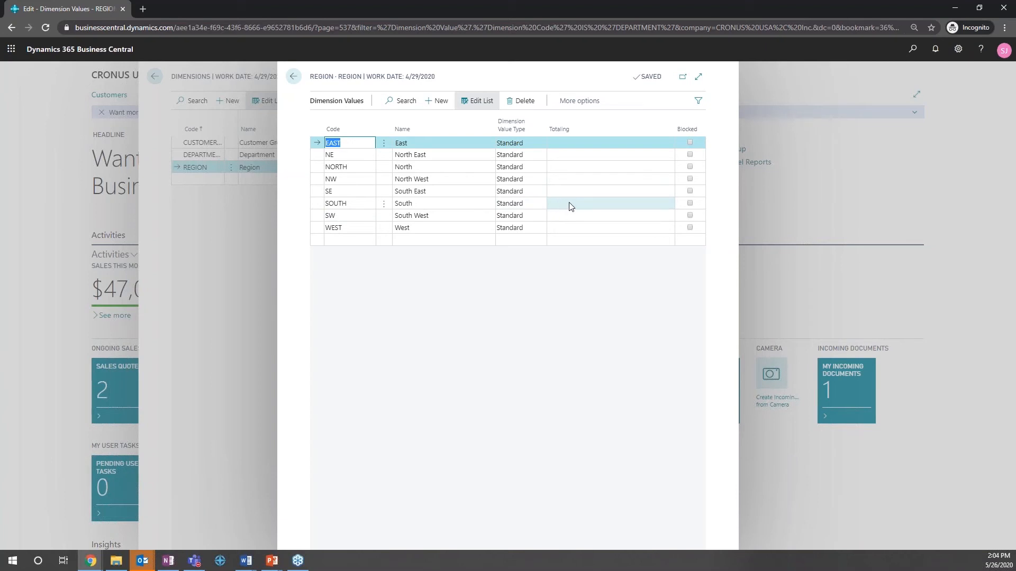
pyautogui.click(288, 82)
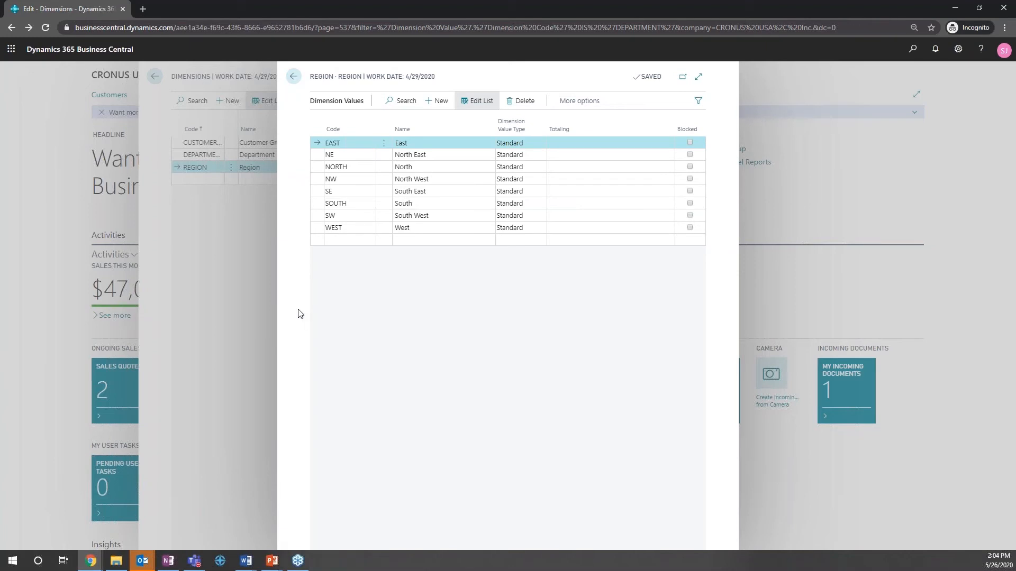
pyautogui.click(295, 79)
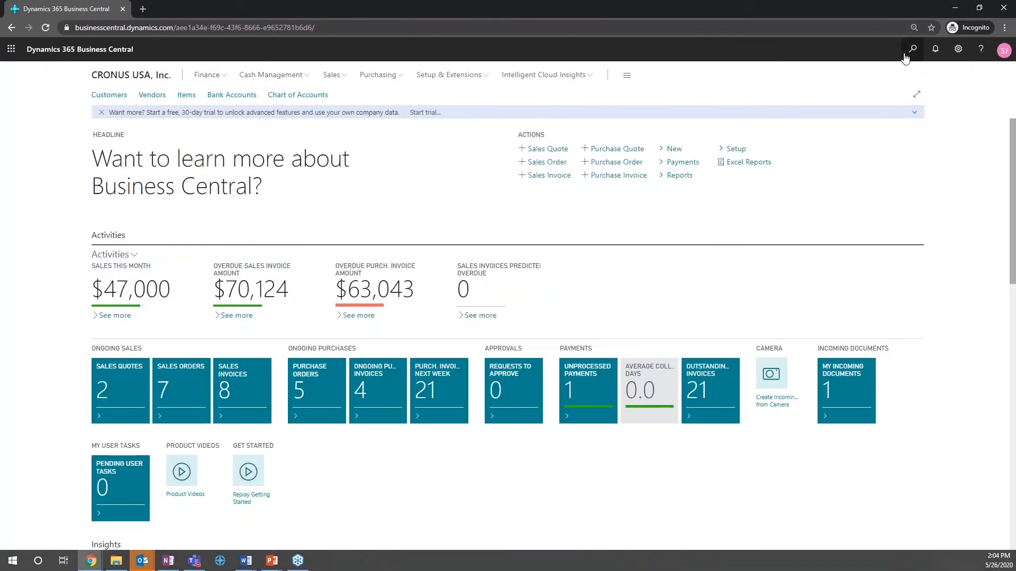
# - Search for "analysis vi" and open the Analysis Views list
pyautogui.hotkey('alt', 'q')
pyautogui.write('analys')
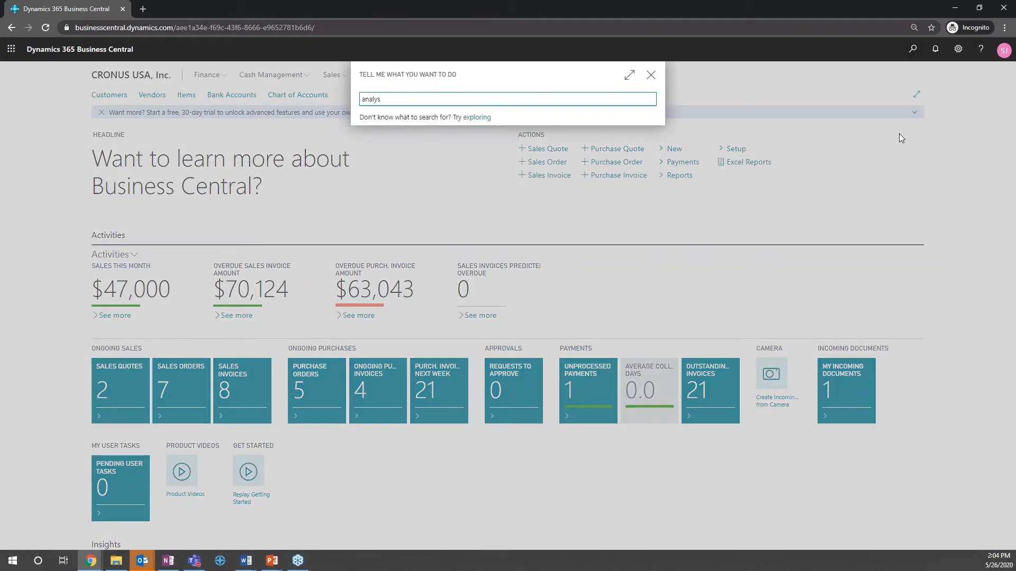
pyautogui.write('is vi')
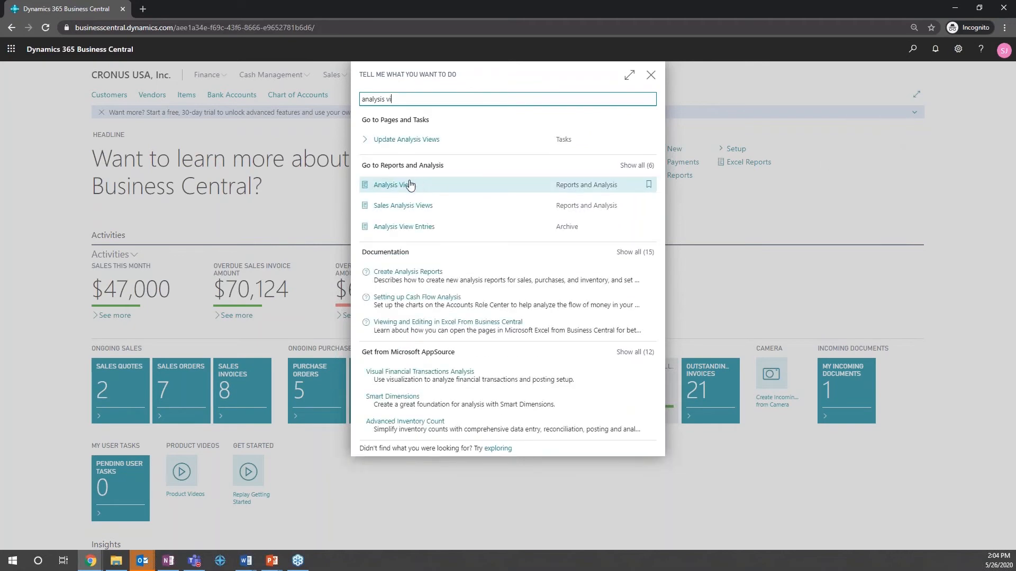
pyautogui.click(400, 187)
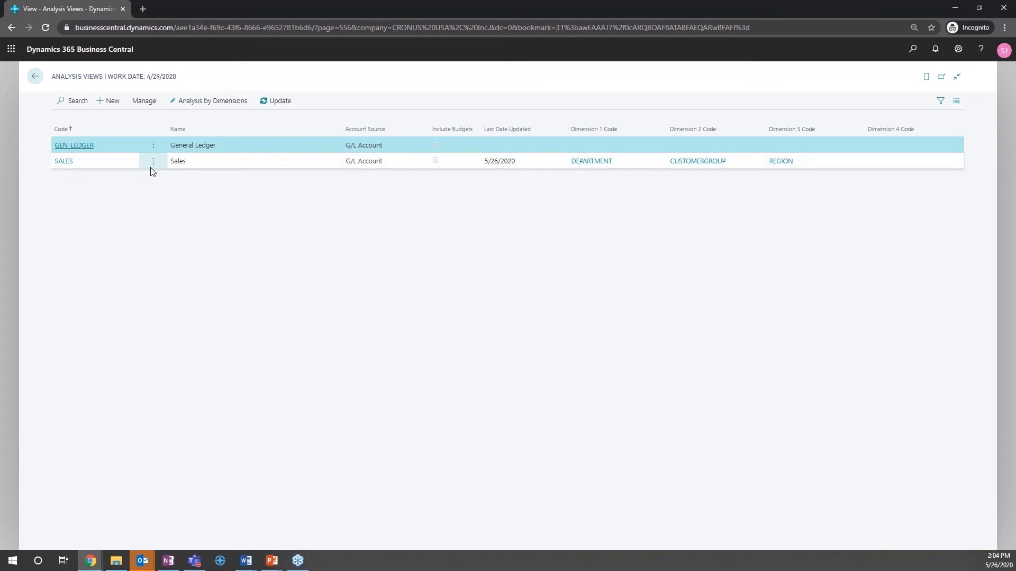
# - Open the SALES analysis view card for editing and keep G/L Account as its account source
pyautogui.click(153, 163)
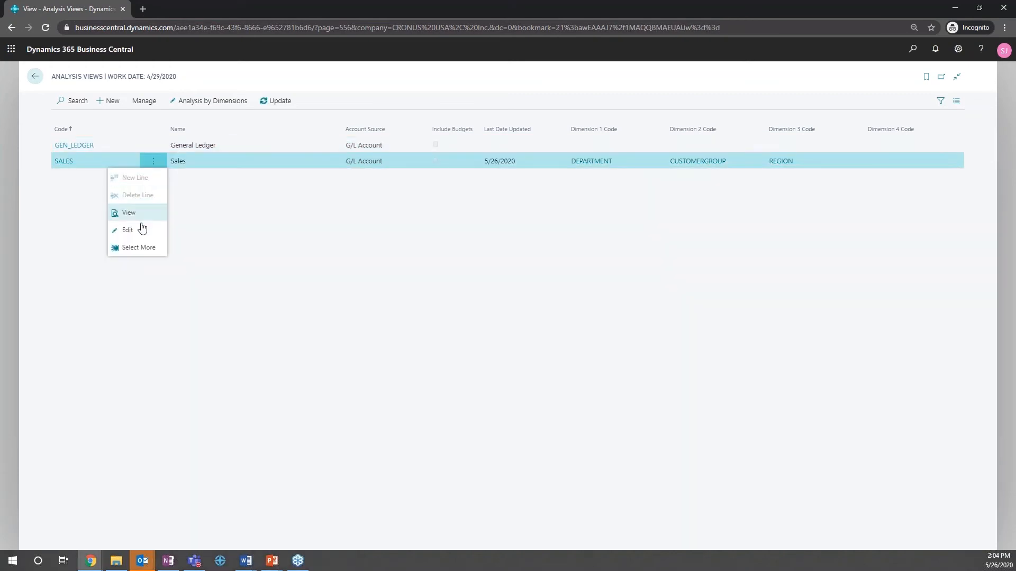
pyautogui.click(140, 233)
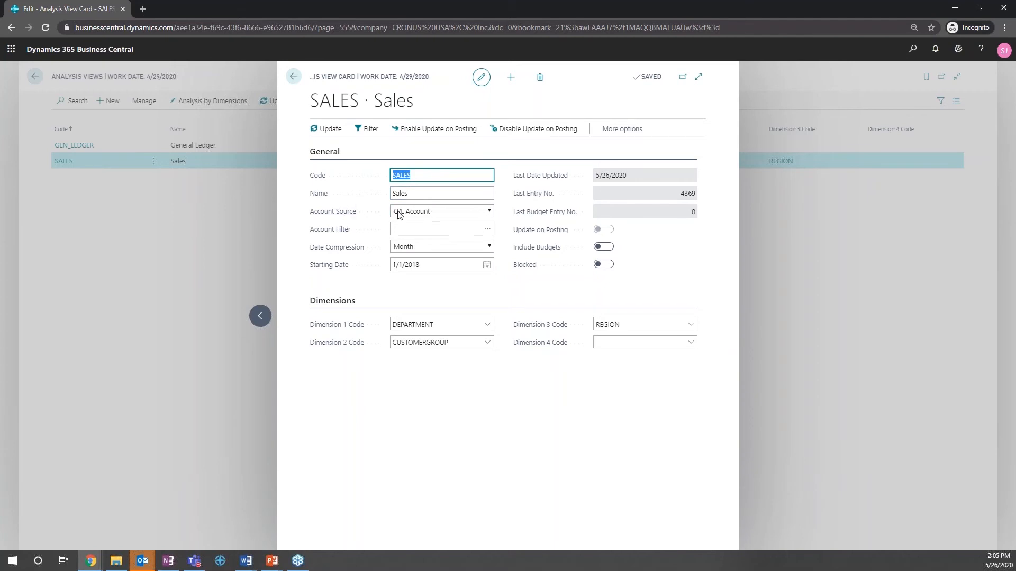
pyautogui.click(488, 212)
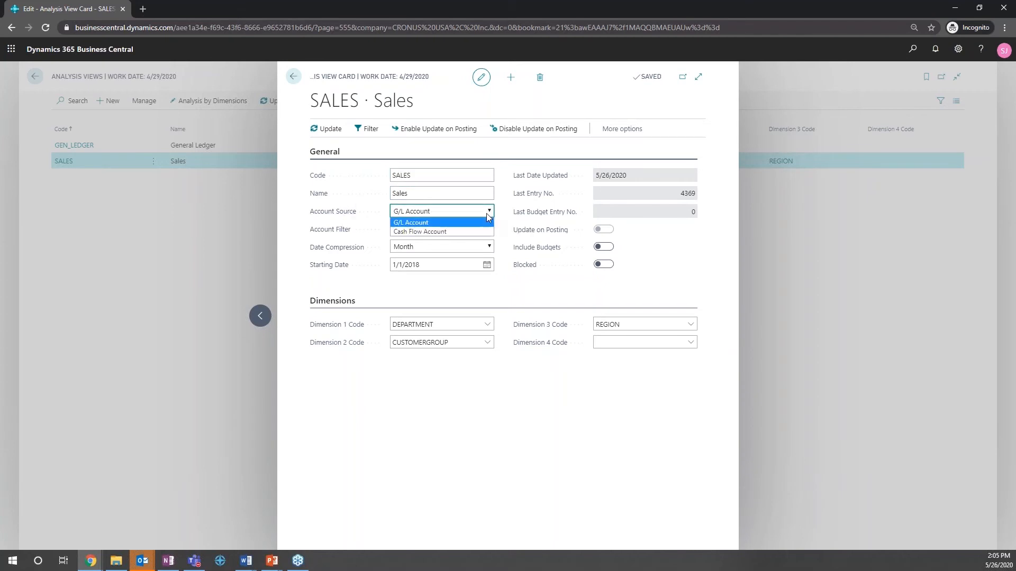
pyautogui.click(433, 220)
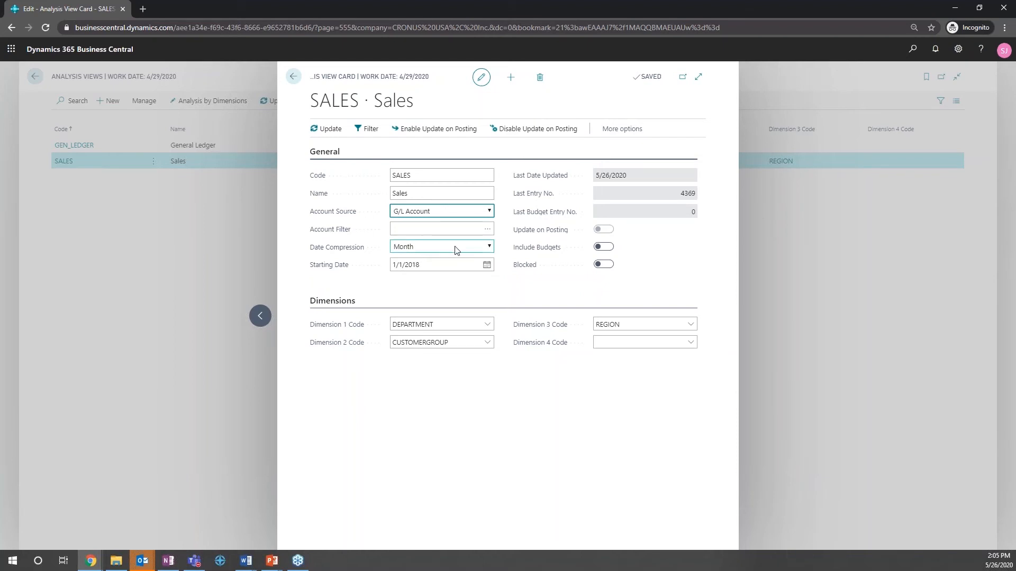
# - Review the Date Compression choices on the SALES card without changing them and return to the Analysis Views list
pyautogui.click(483, 248)
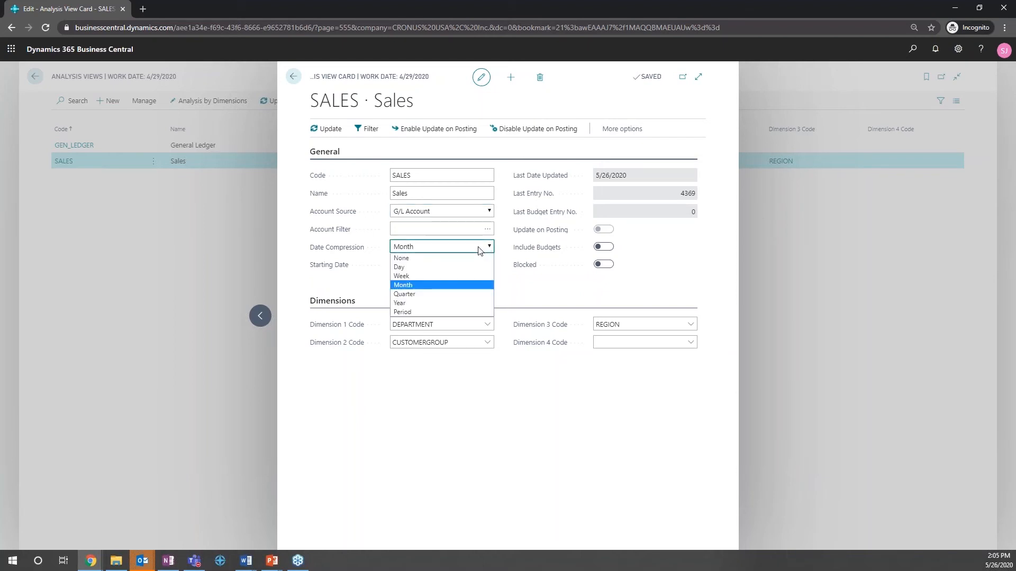
pyautogui.press('Down')
pyautogui.press('Down')
pyautogui.press('Down')
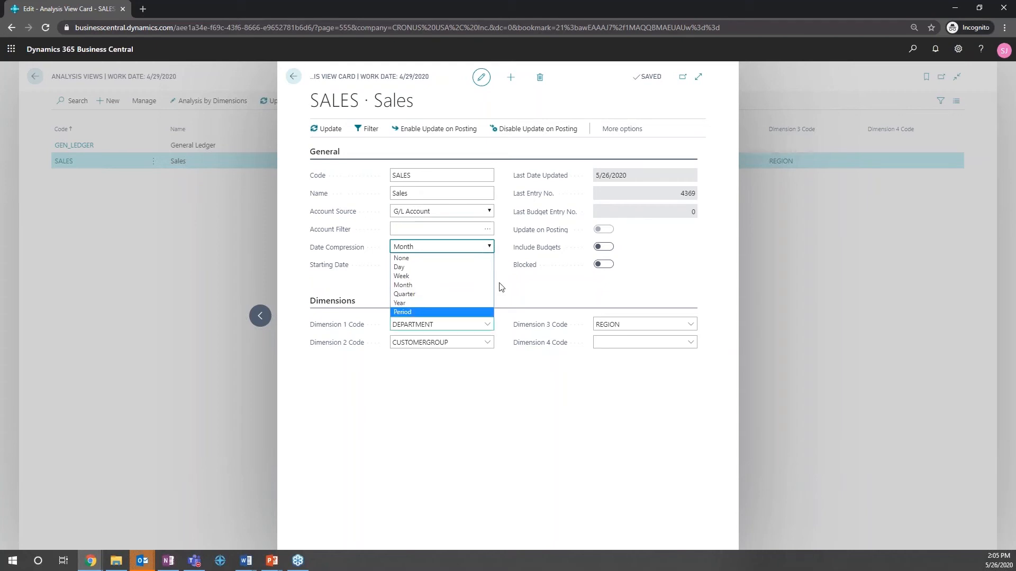
pyautogui.click(383, 288)
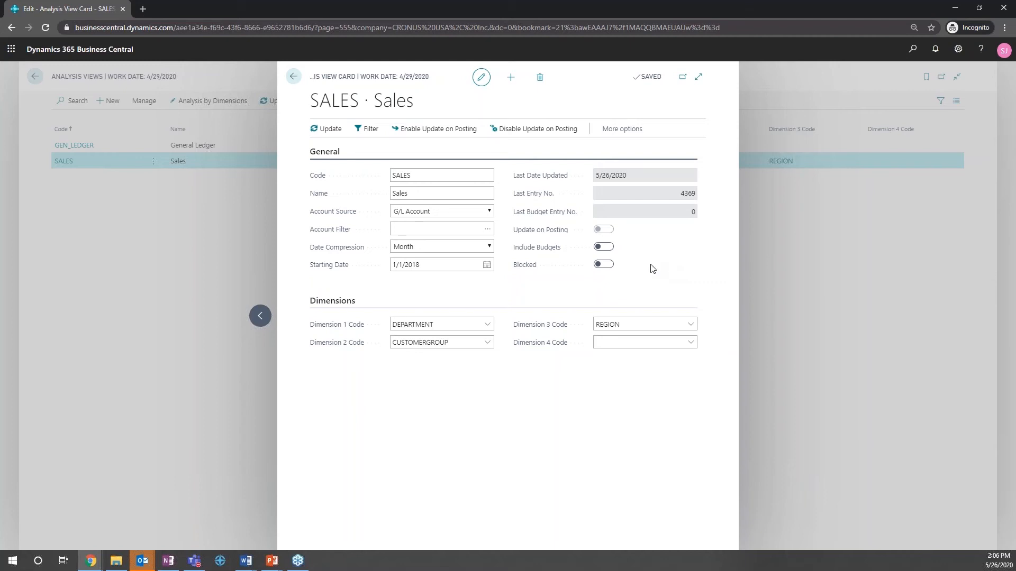
pyautogui.click(402, 230)
pyautogui.click(293, 77)
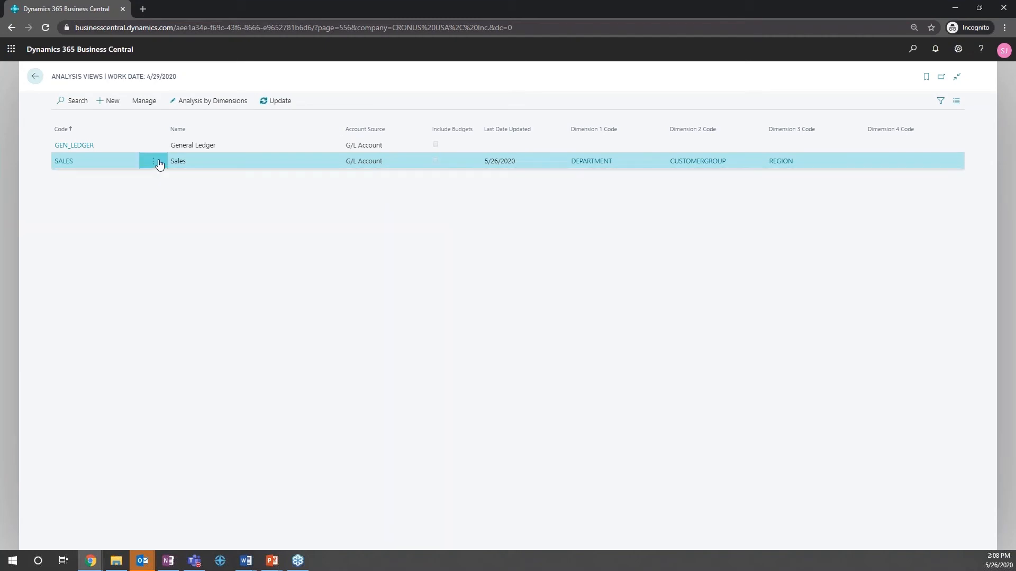
# - Open Analysis by Dimensions for the SALES view and set the date filter to 01/01/18..05/26/20
pyautogui.click(201, 105)
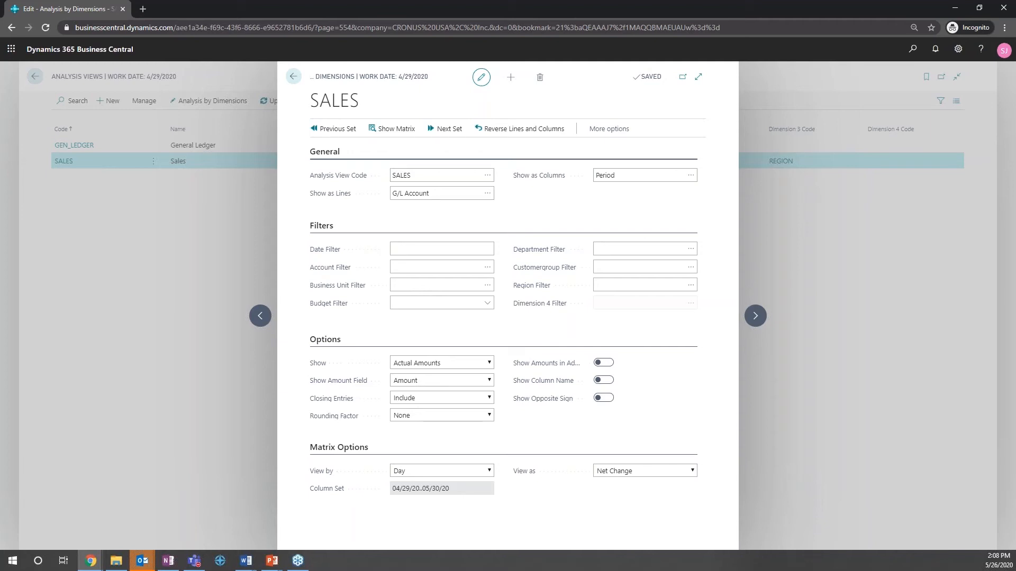
pyautogui.click(475, 283)
pyautogui.click(450, 253)
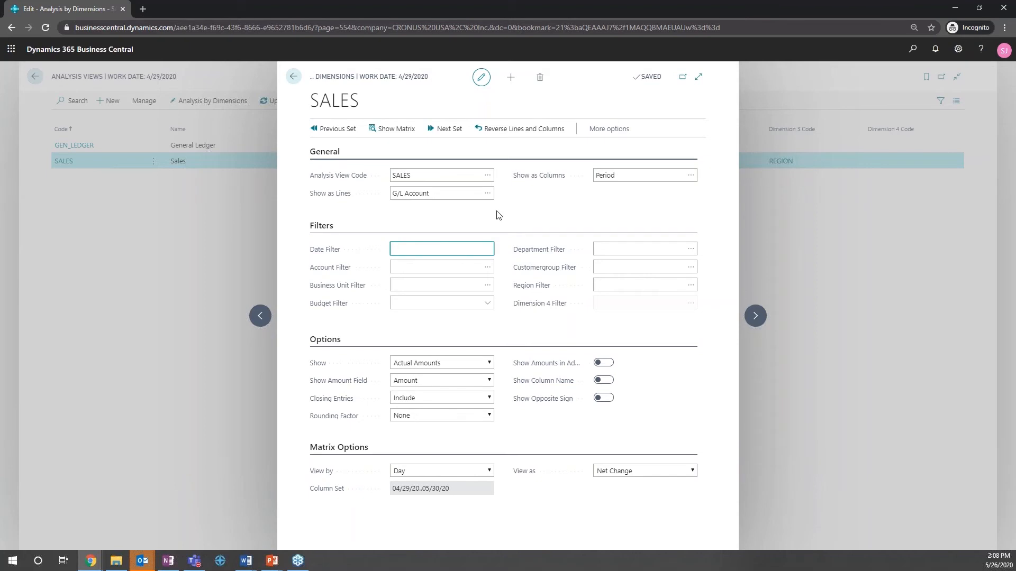
pyautogui.write('1.1')
pyautogui.write('8..05/26/20')
pyautogui.press('Tab')
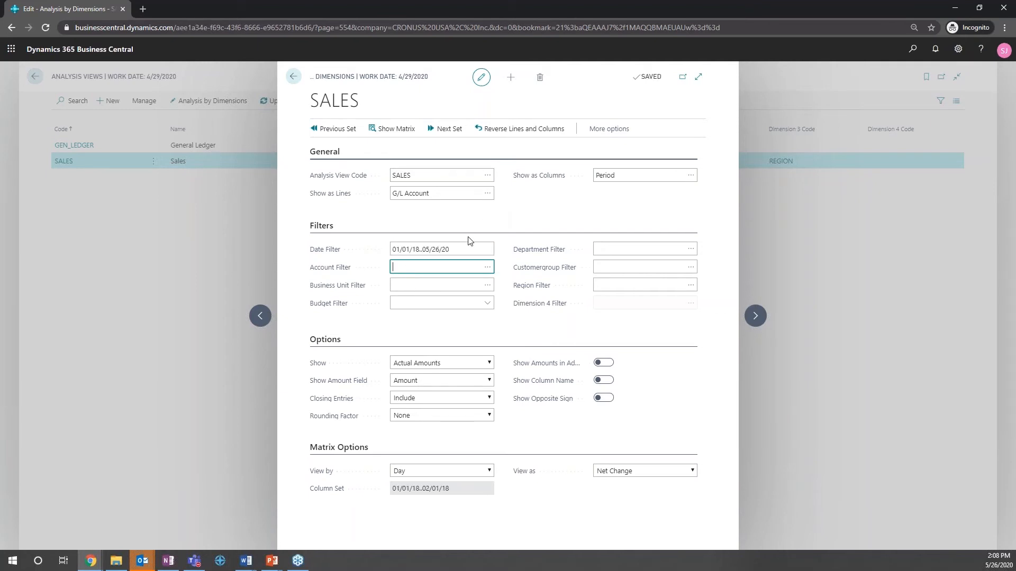
# - Look through the G/L account list for the income statement accounts and set the account filter to 40000..70000
pyautogui.click(486, 266)
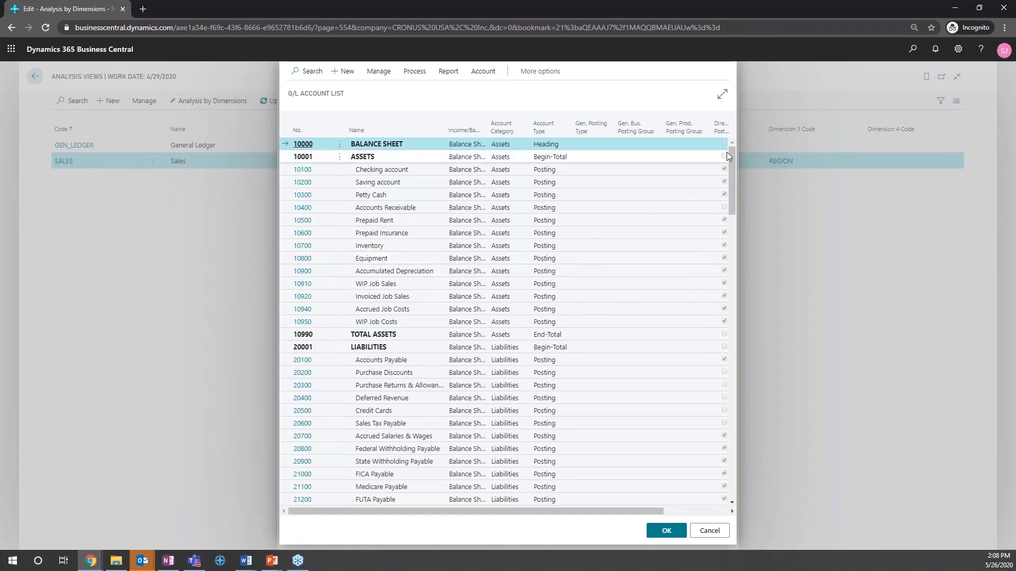
pyautogui.moveTo(729, 151); pyautogui.dragTo(733, 222)
pyautogui.moveTo(731, 318); pyautogui.dragTo(737, 410)
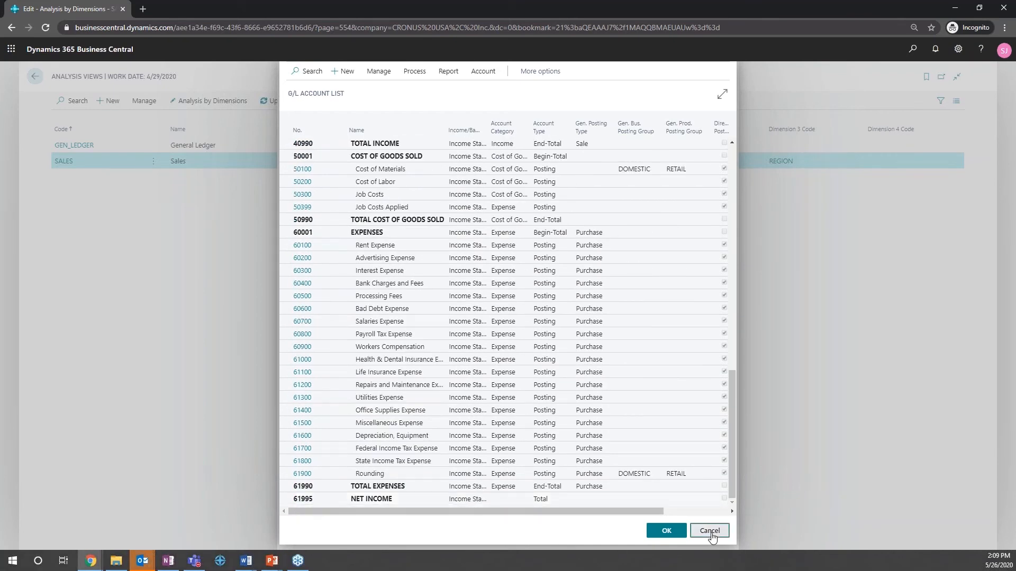
pyautogui.press('Escape')
pyautogui.click(439, 268)
pyautogui.write('40000')
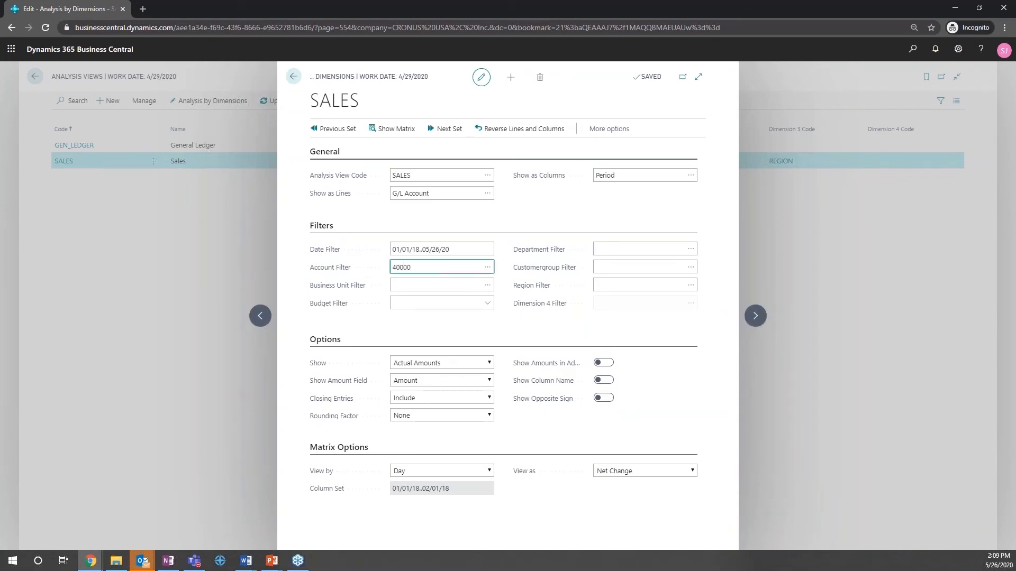
pyautogui.write('..70000')
pyautogui.press('Tab')
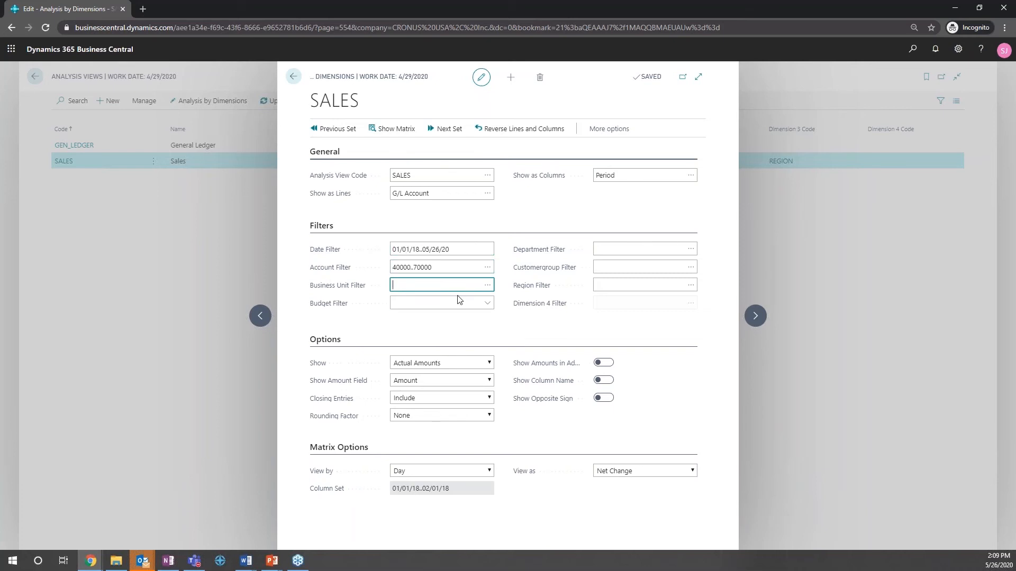
# - Check the available Rounding Factor choices and leave the option at None
pyautogui.click(422, 302)
pyautogui.click(487, 417)
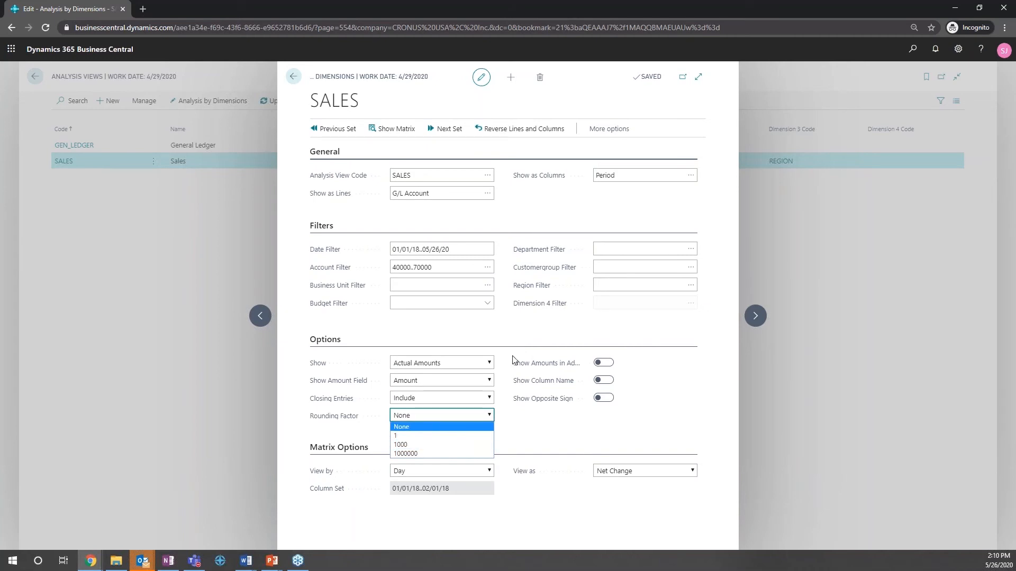
pyautogui.click(511, 436)
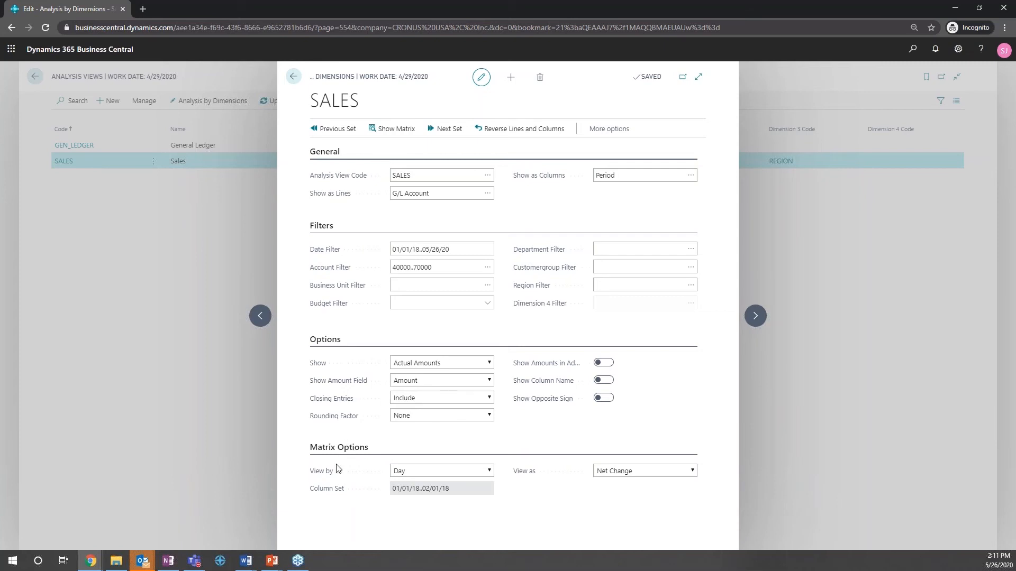
# - Set the matrix to view by Month and show the analysis matrix
pyautogui.click(398, 471)
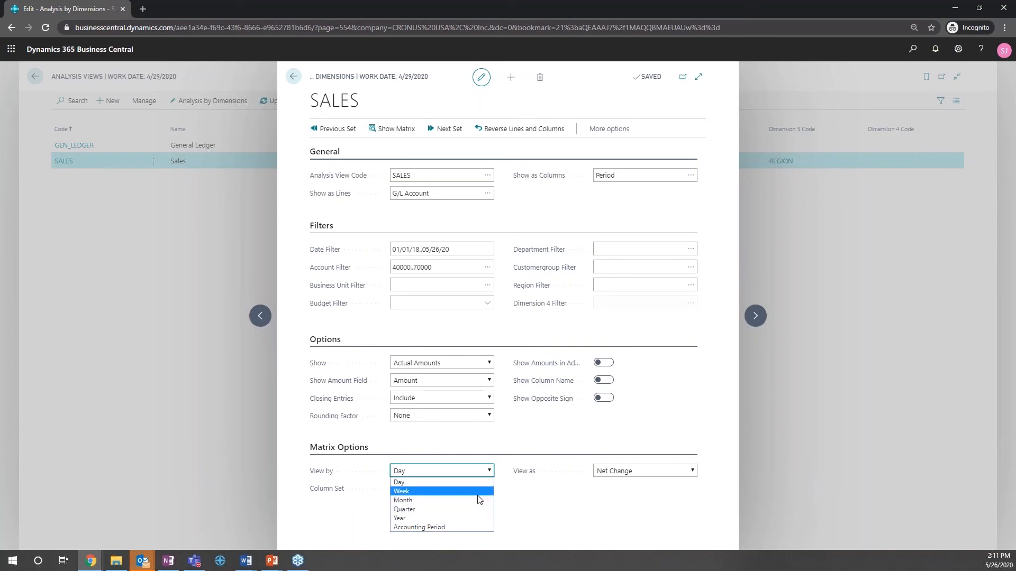
pyautogui.click(481, 501)
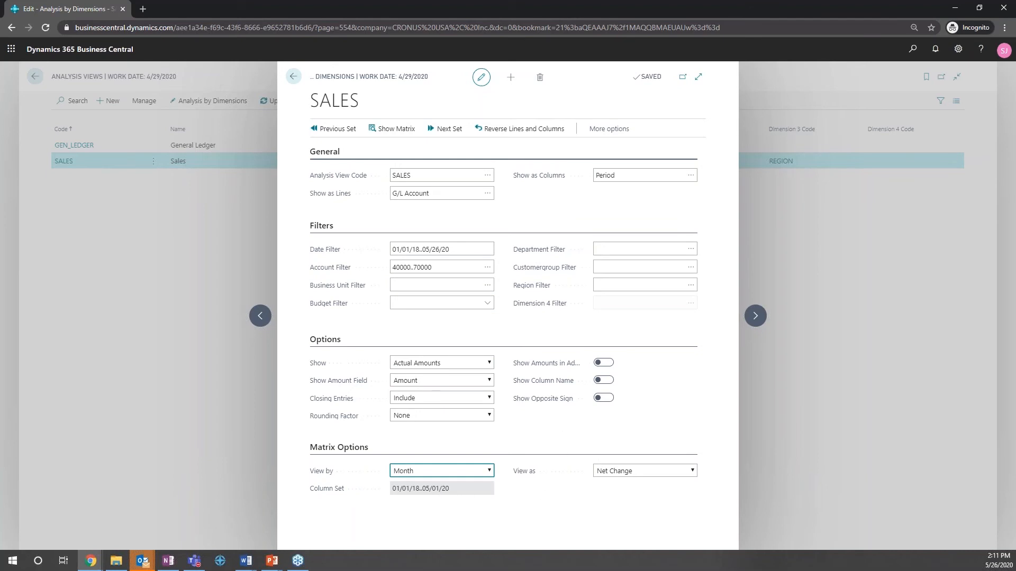
pyautogui.click(389, 132)
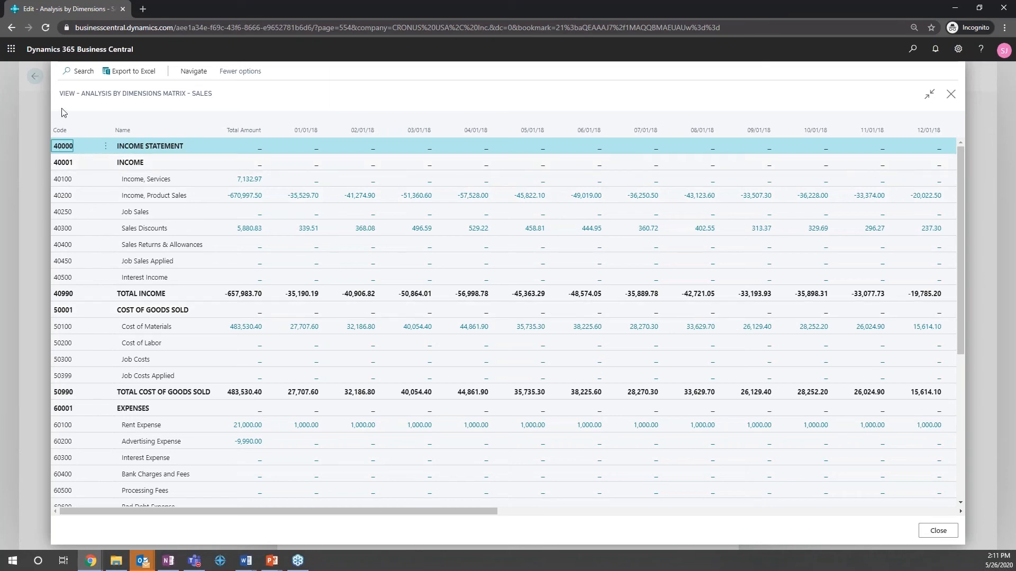
# - Examine the matrix and the entries behind the Cost of Materials total amount, closing the matrix when done
pyautogui.scroll(-1, 80, 202)
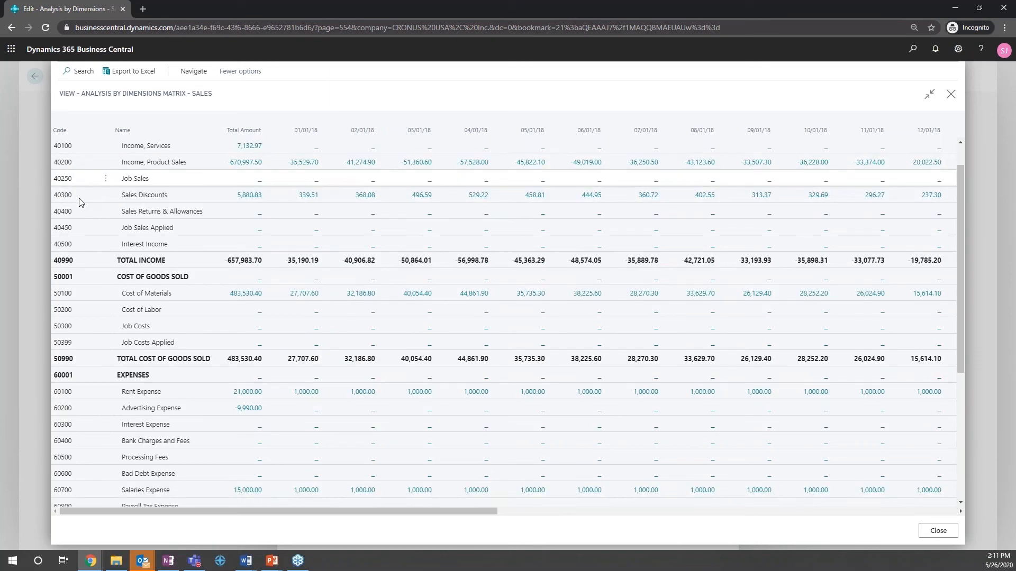
pyautogui.scroll(-5, 80, 202)
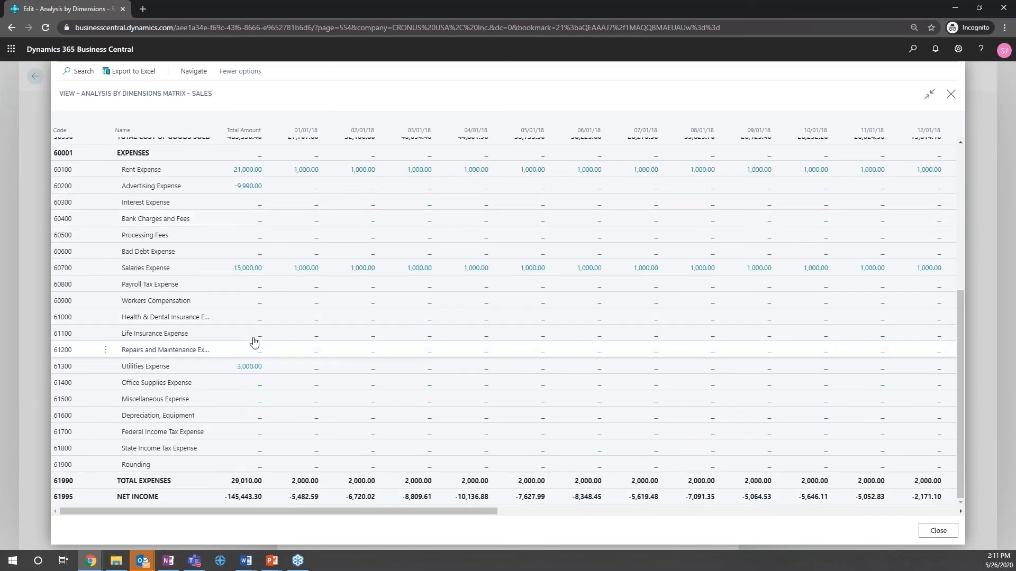
pyautogui.scroll(1, 263, 319)
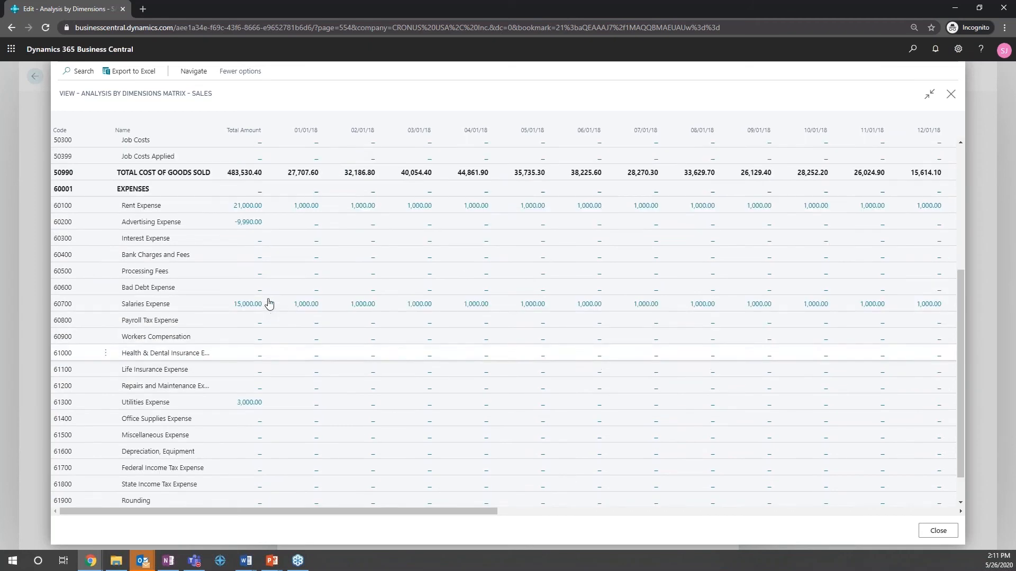
pyautogui.scroll(2, 270, 302)
pyautogui.scroll(3, 271, 300)
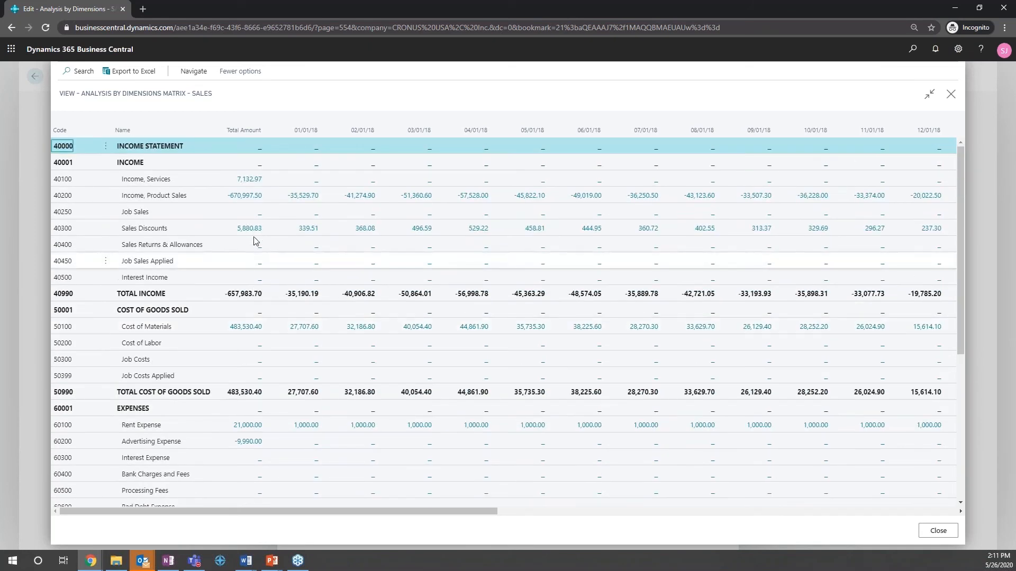
pyautogui.click(252, 328)
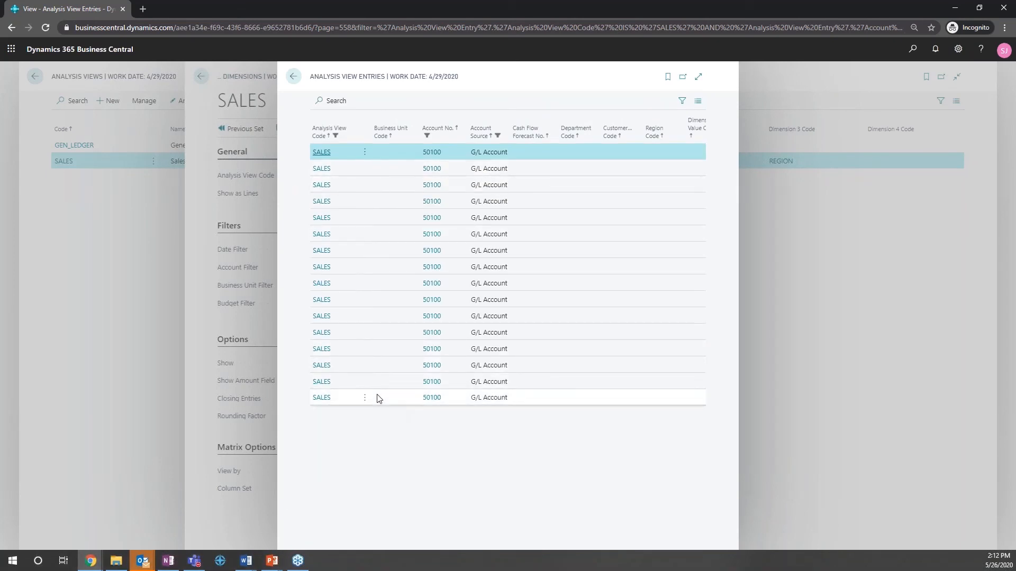
pyautogui.click(296, 82)
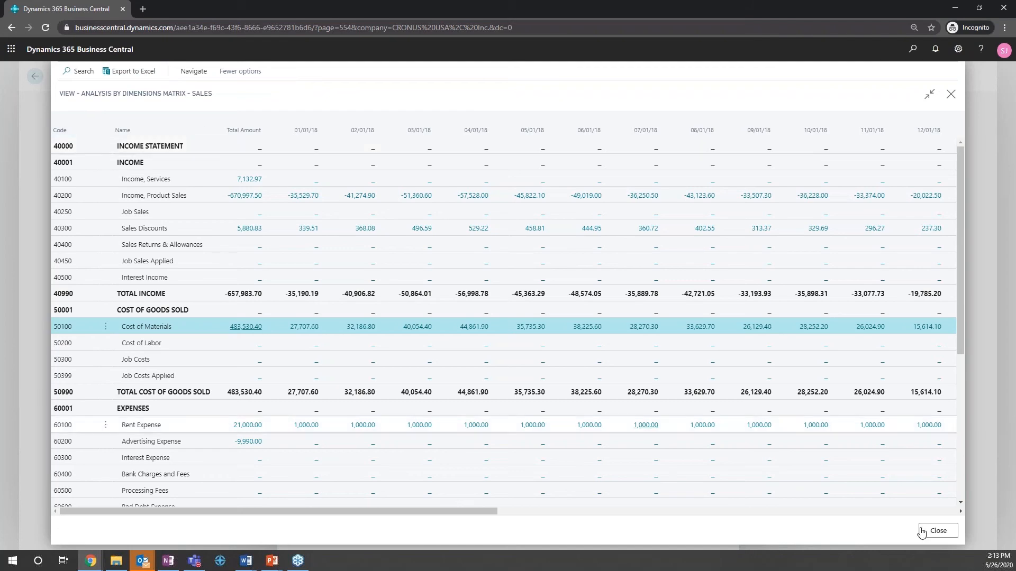
pyautogui.click(935, 533)
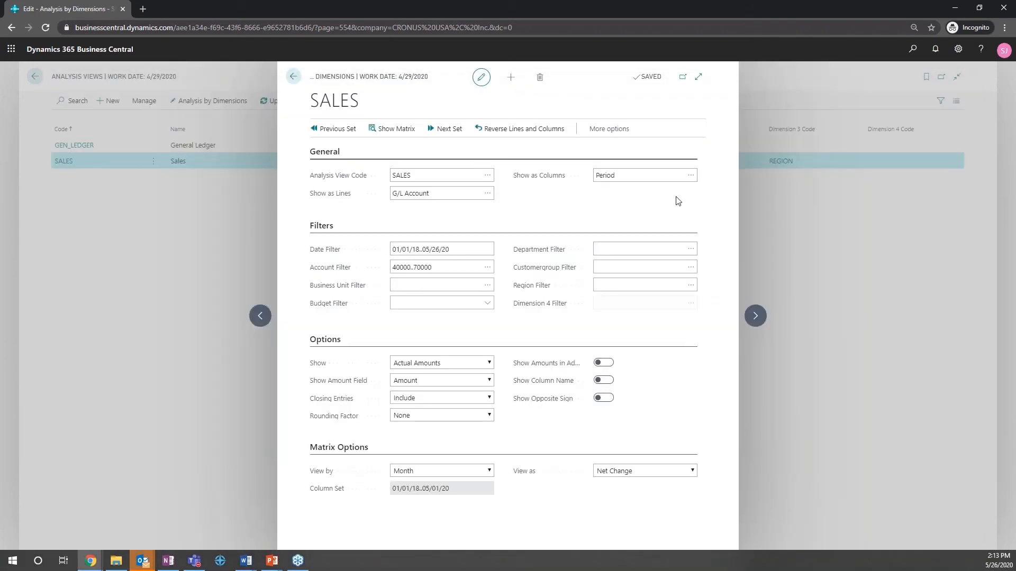
# - Close the SALES dimension analysis, search for "account schedules" and open the Account Schedules list
pyautogui.click(294, 78)
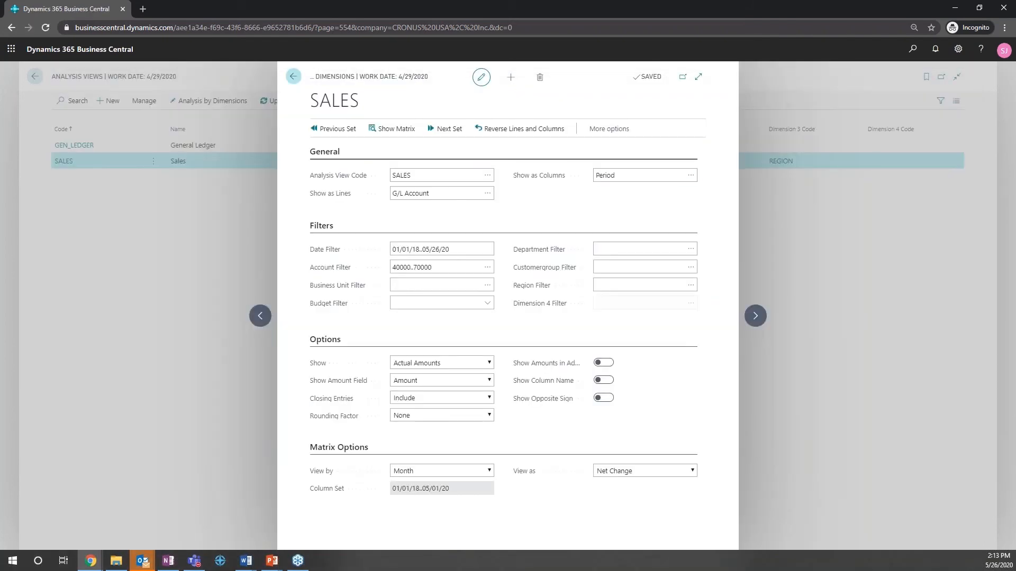
pyautogui.click(912, 48)
pyautogui.write('a')
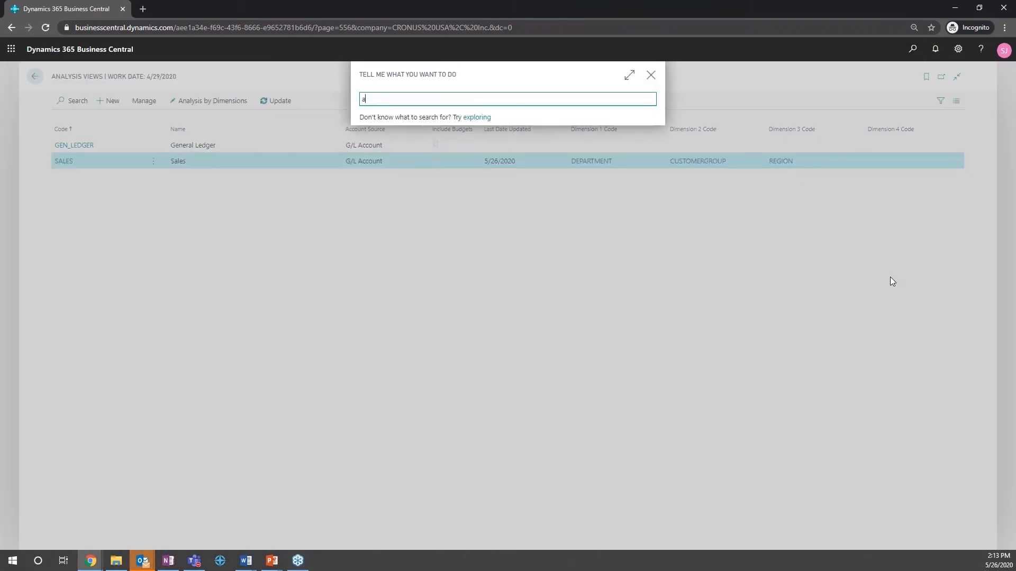
pyautogui.write('ccount schedules')
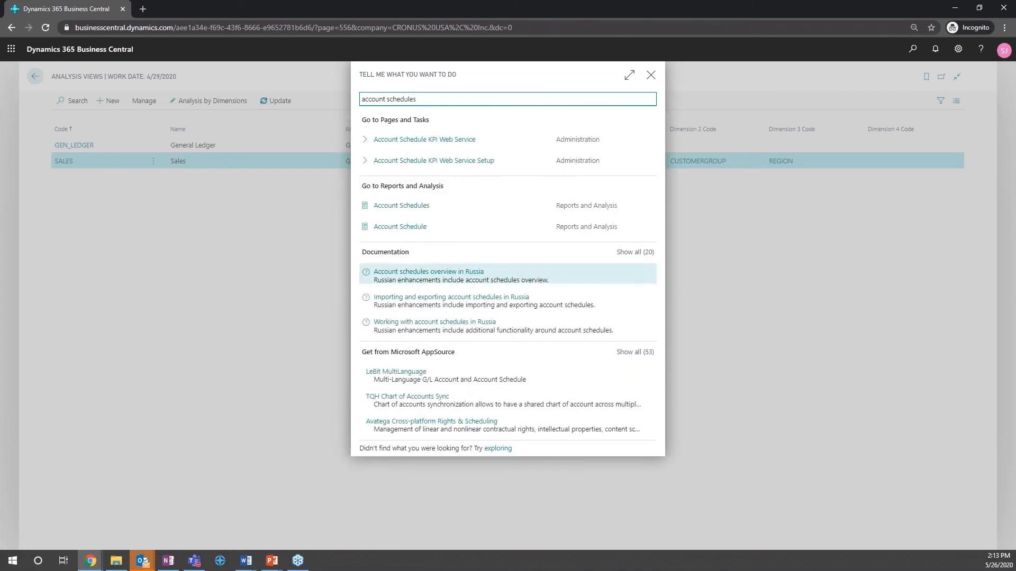
pyautogui.click(417, 206)
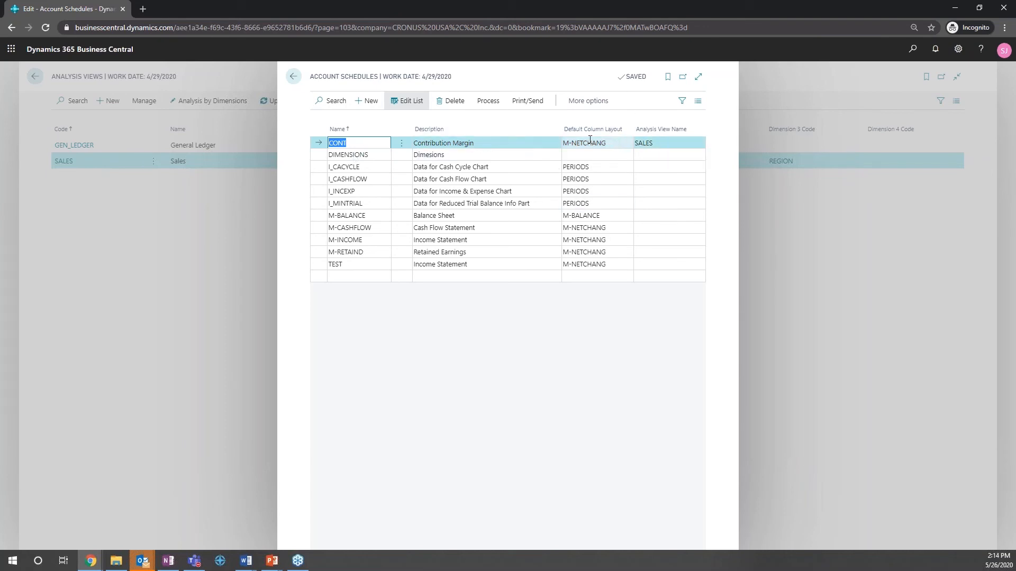
# - Open the CONT account schedule for editing and personalize it by adding the Dimension 3 Totaling field before the Totaling column
pyautogui.click(400, 144)
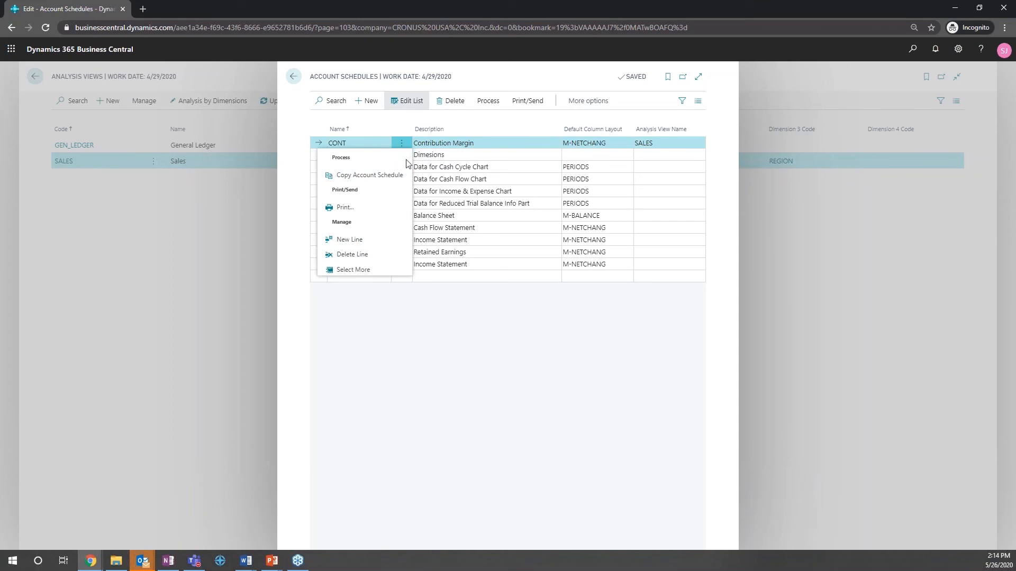
pyautogui.click(486, 102)
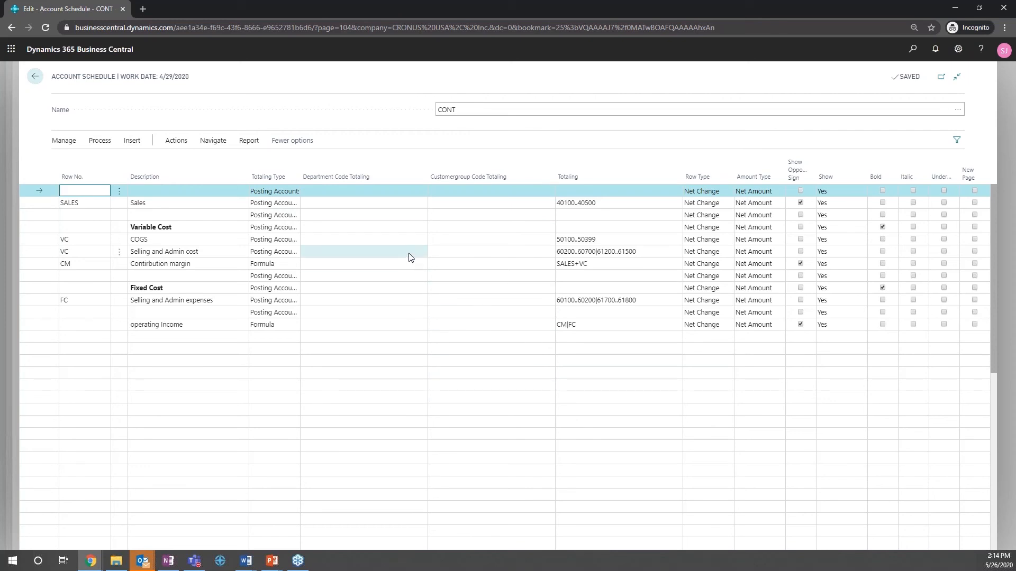
pyautogui.click(957, 49)
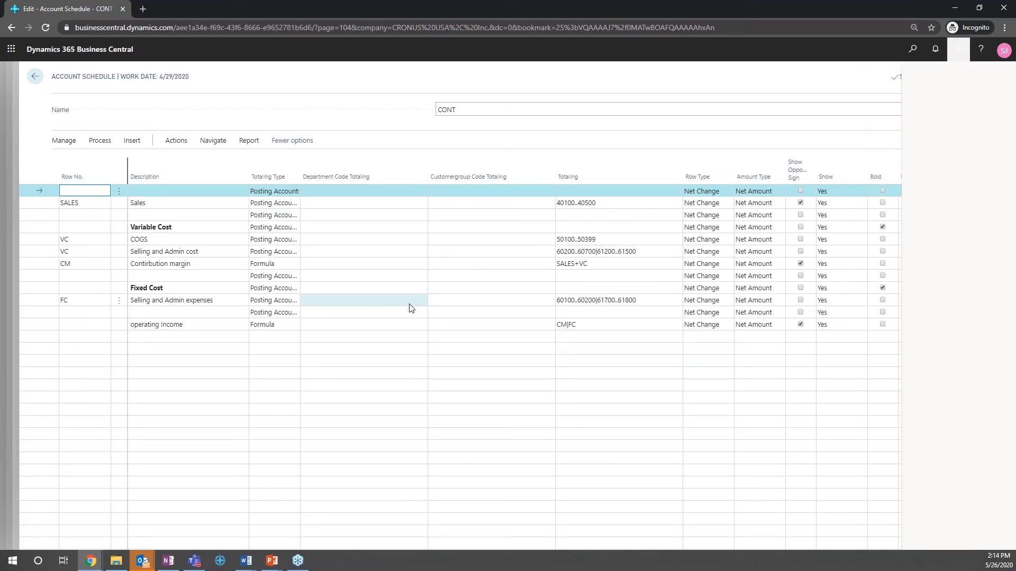
pyautogui.click(151, 76)
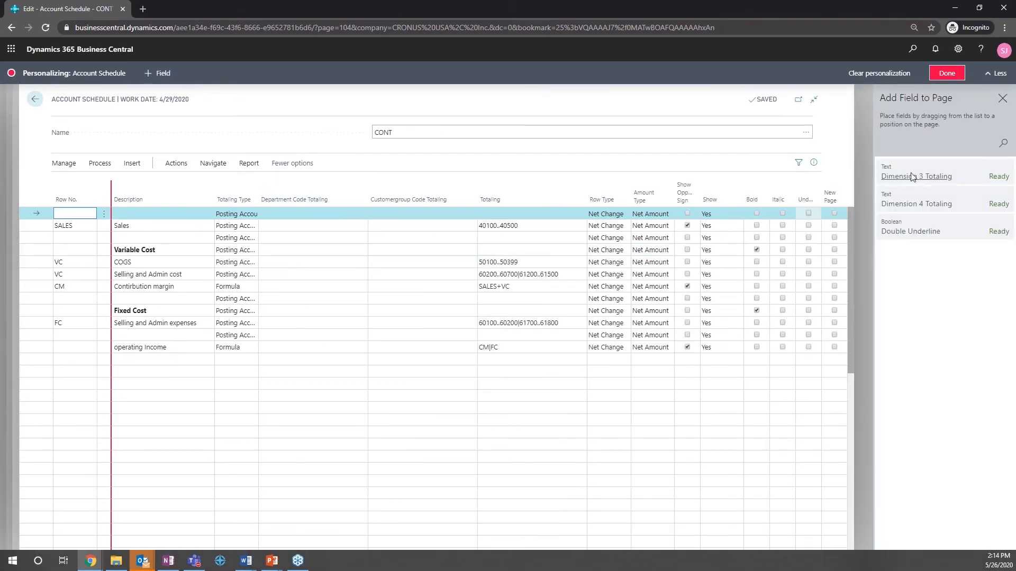
pyautogui.moveTo(958, 172)
pyautogui.mouseDown()
pyautogui.moveTo(860, 200)
pyautogui.moveTo(436, 207)
pyautogui.moveTo(479, 207)
pyautogui.mouseUp()
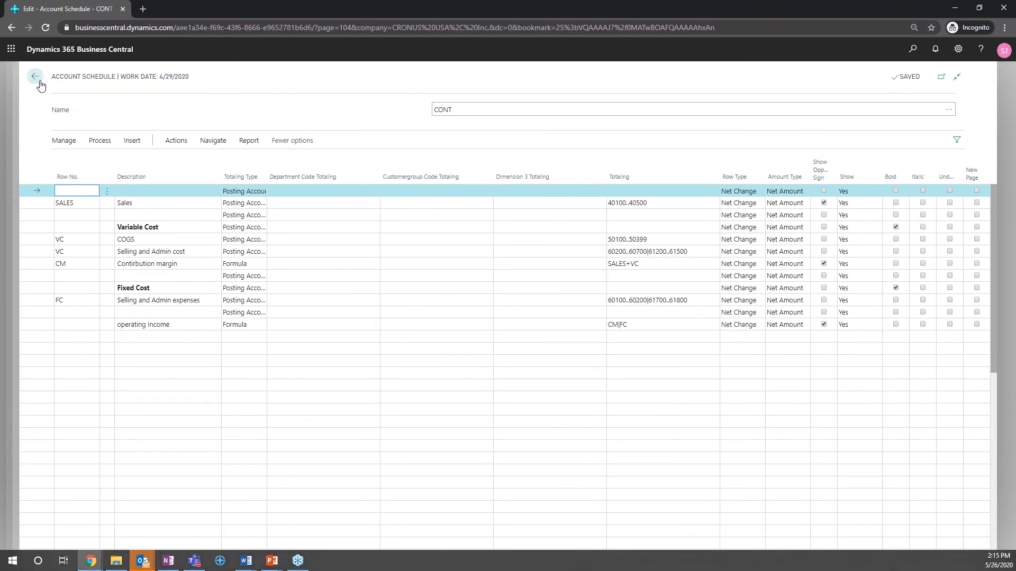
# - Reopen the CONT account schedule from the list and check the available Region Code Totaling values for the Sales row
pyautogui.click(40, 82)
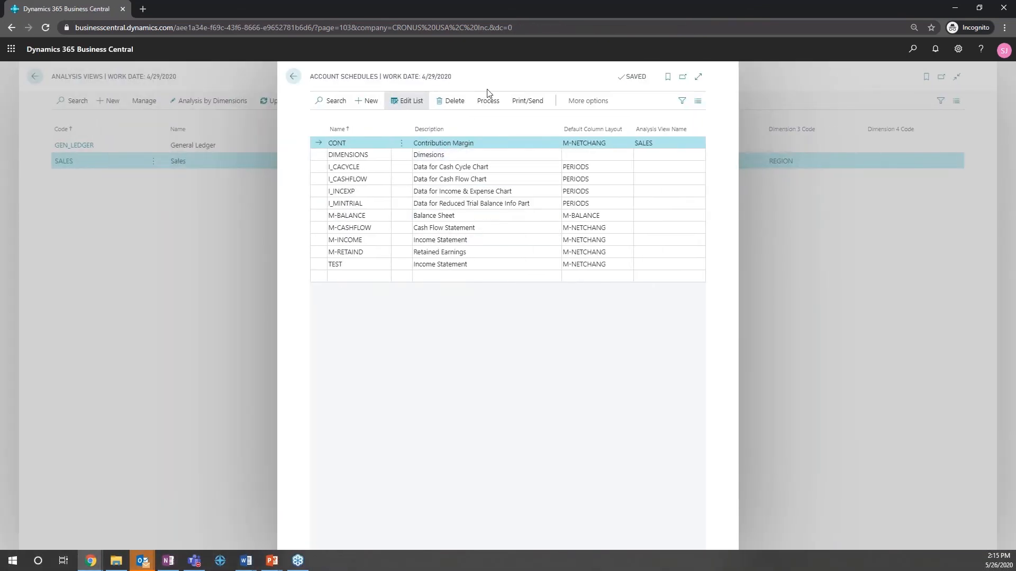
pyautogui.click(488, 101)
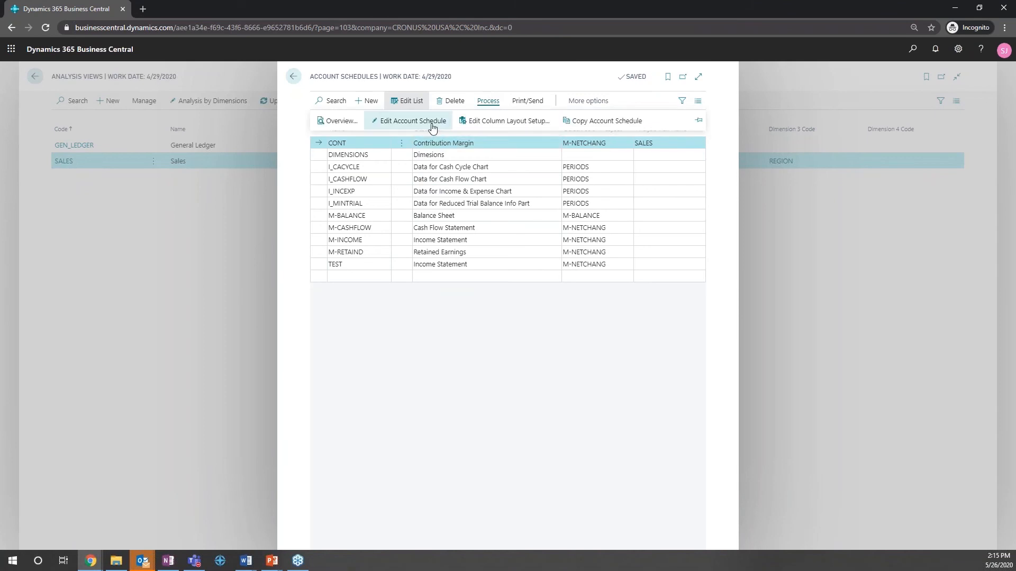
pyautogui.click(432, 126)
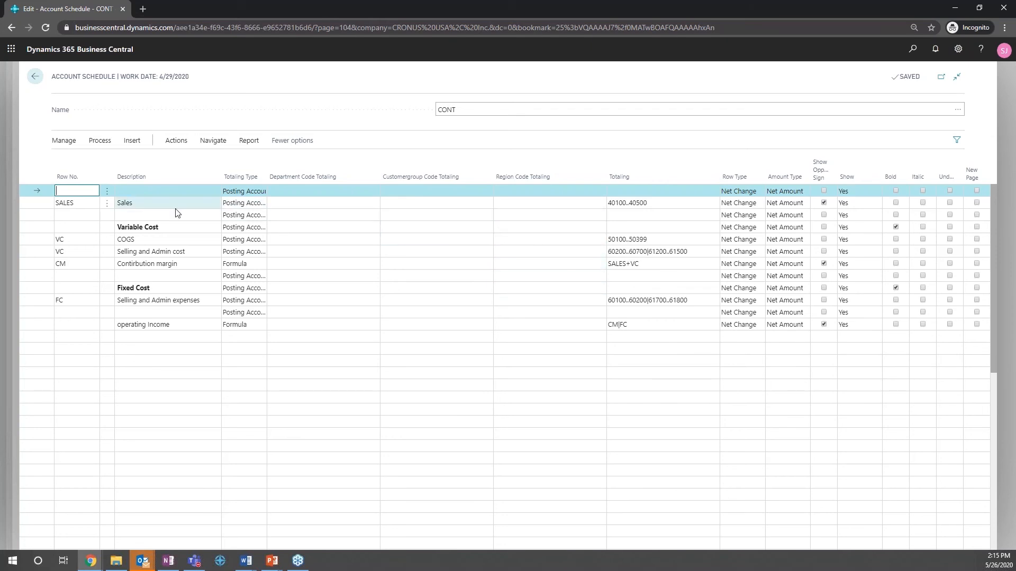
pyautogui.click(547, 206)
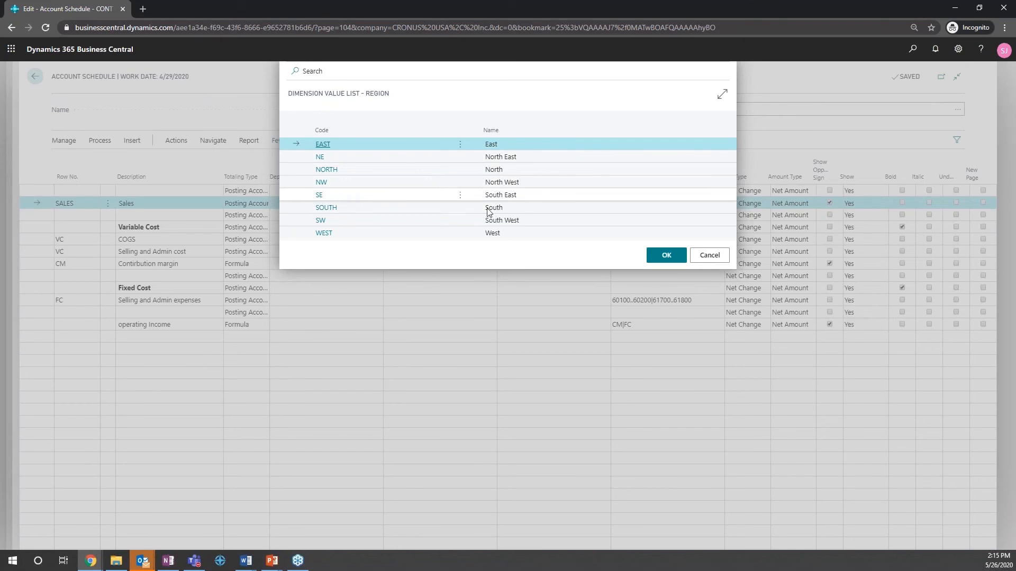
pyautogui.click(709, 256)
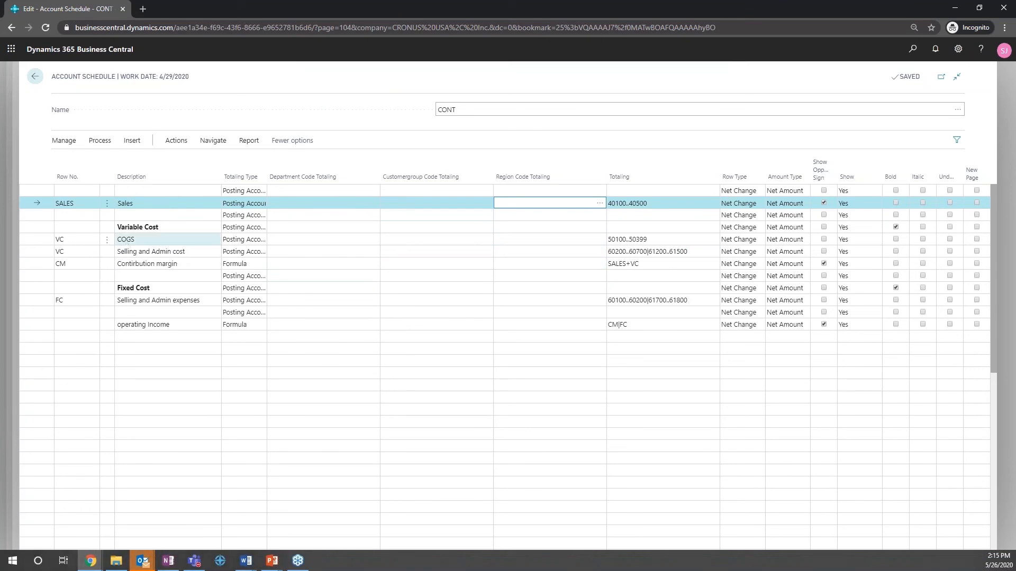
# - Insert a line above the variable Selling and Admin cost row with row number VC and description SE
pyautogui.click(109, 254)
pyautogui.click(112, 263)
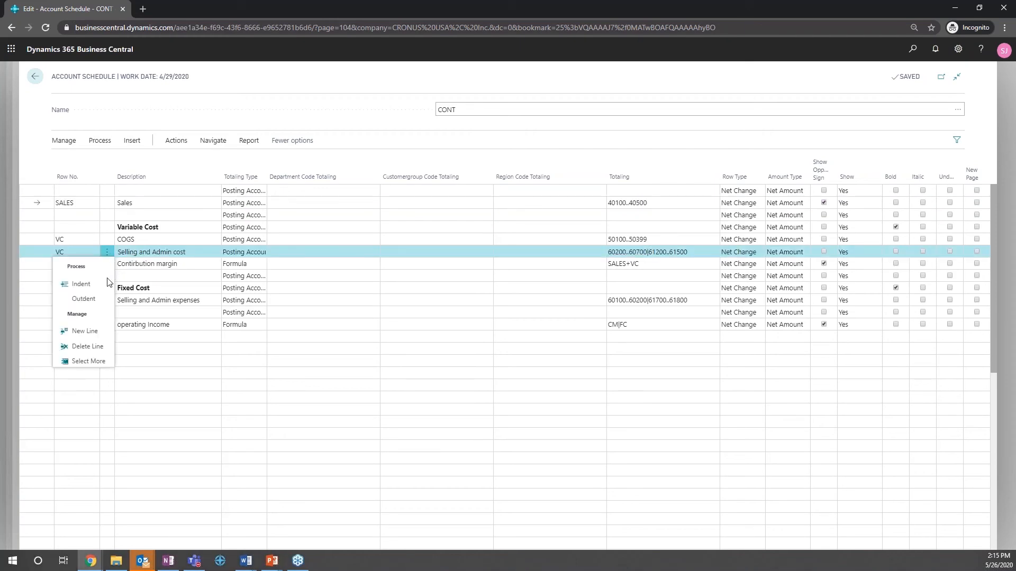
pyautogui.click(86, 299)
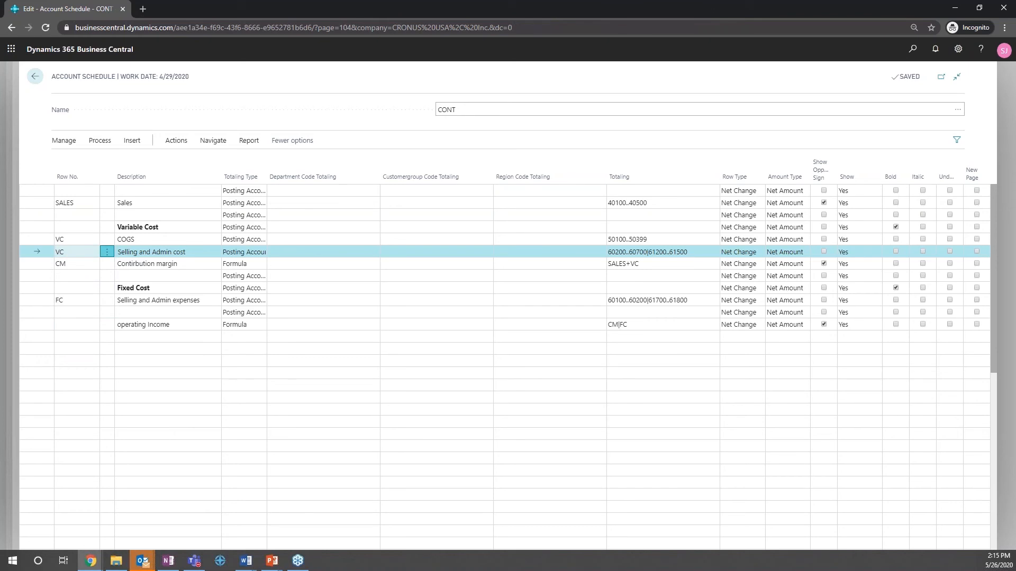
pyautogui.write('vc')
pyautogui.press('Tab')
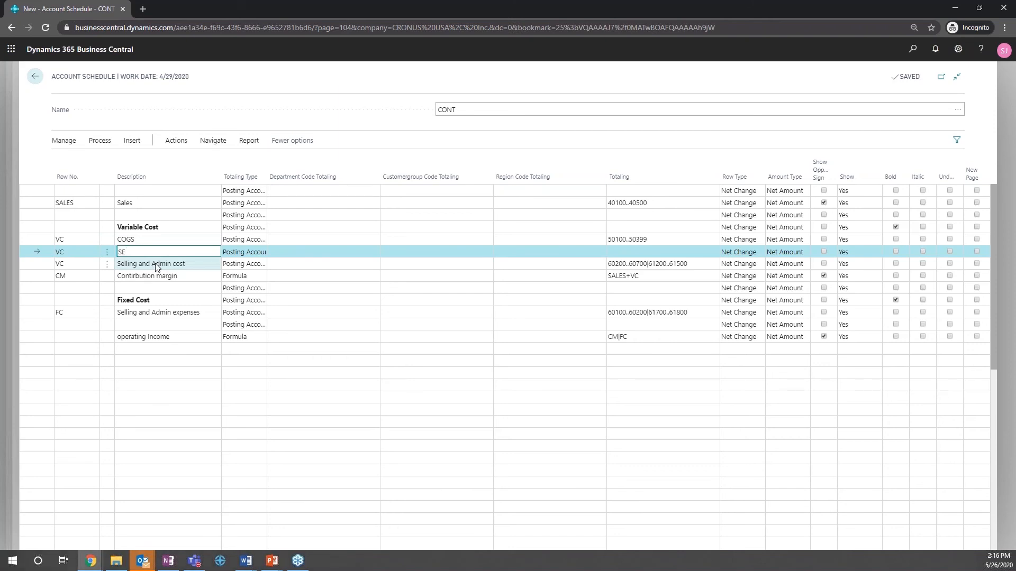
pyautogui.write('SE')
pyautogui.press('Tab')
# - Set the new SE line's Region Code Totaling to SE (South East)
pyautogui.press('Tab')
pyautogui.press('Tab')
pyautogui.press('Tab')
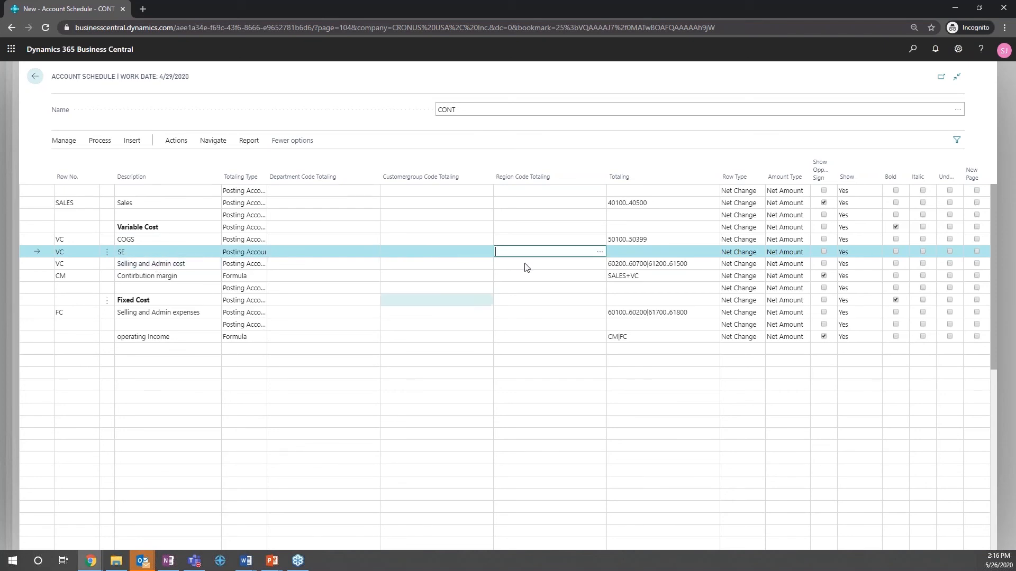
pyautogui.hotkey('alt', 'Down')
pyautogui.click(361, 197)
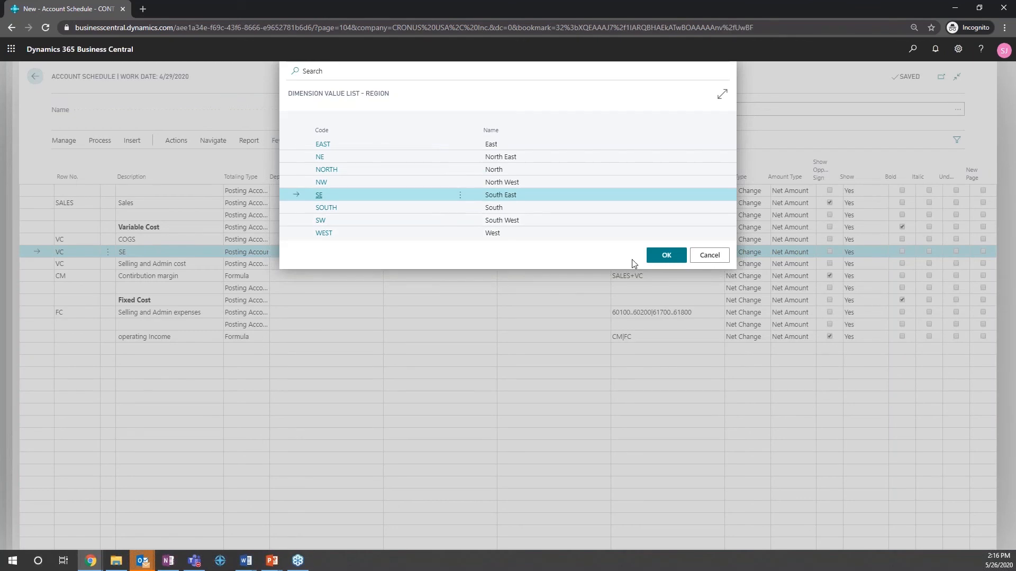
pyautogui.press('Return')
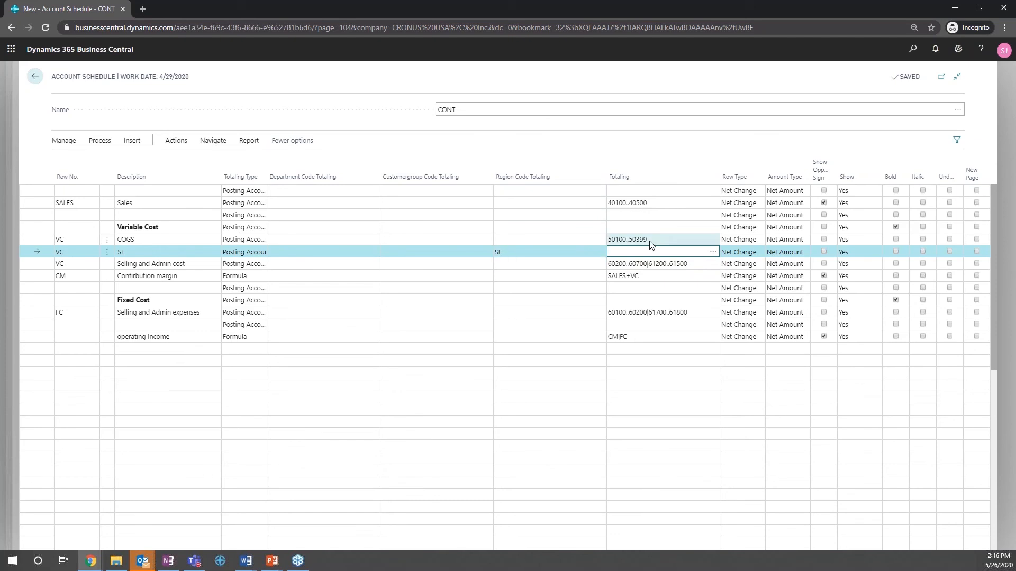
# - Try to copy the COGS row's totaling range 50100..50399 into the SE line and restore the line's description to SE
pyautogui.moveTo(647, 239); pyautogui.dragTo(604, 248)
pyautogui.hotkey('ctrl', 'c')
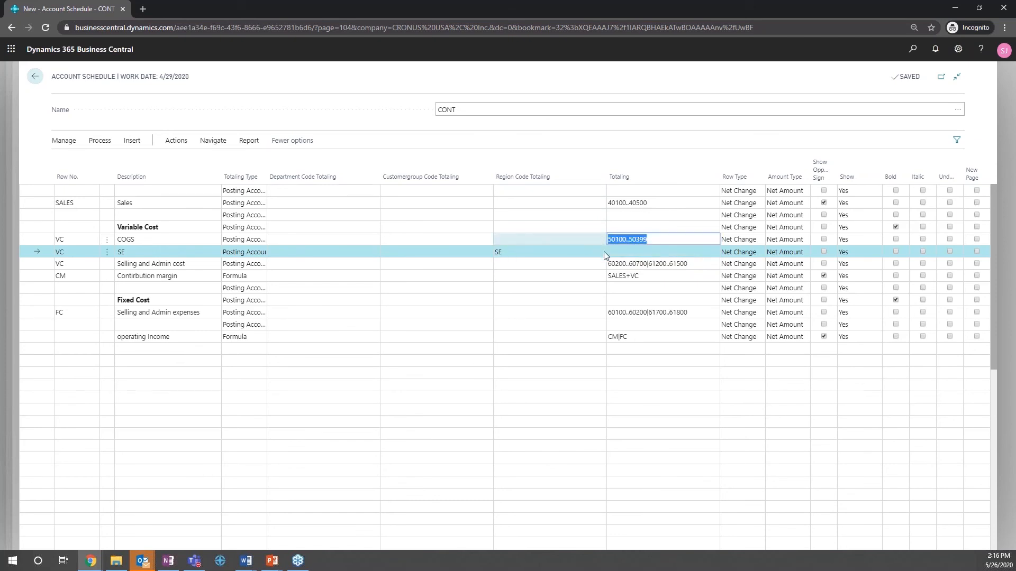
pyautogui.click(651, 251)
pyautogui.hotkey('ctrl', 'v')
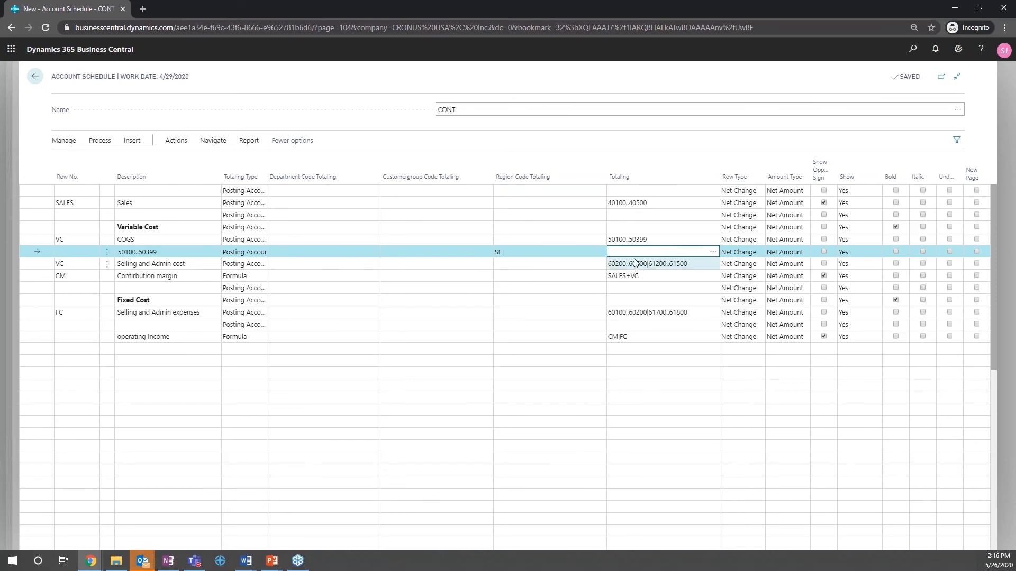
pyautogui.click(183, 253)
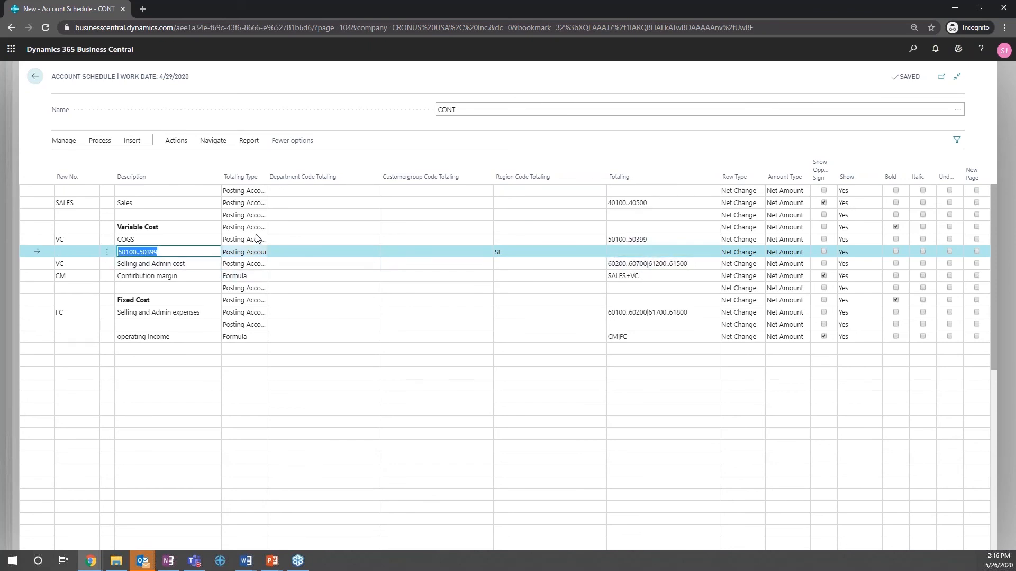
pyautogui.write('SE')
pyautogui.press('Tab')
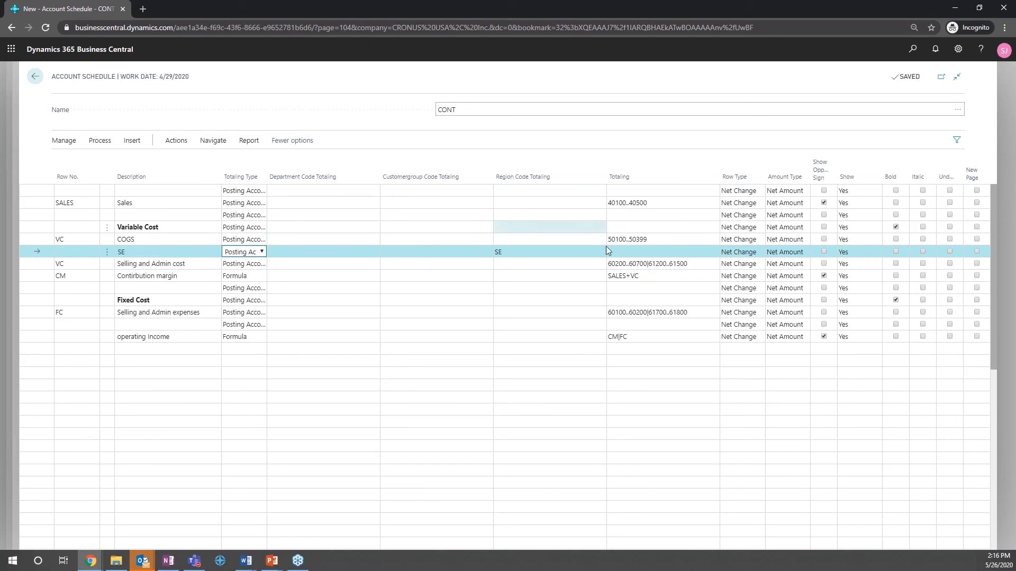
# - Set the SE line's Totaling to 50100..50399
pyautogui.click(624, 255)
pyautogui.write('50')
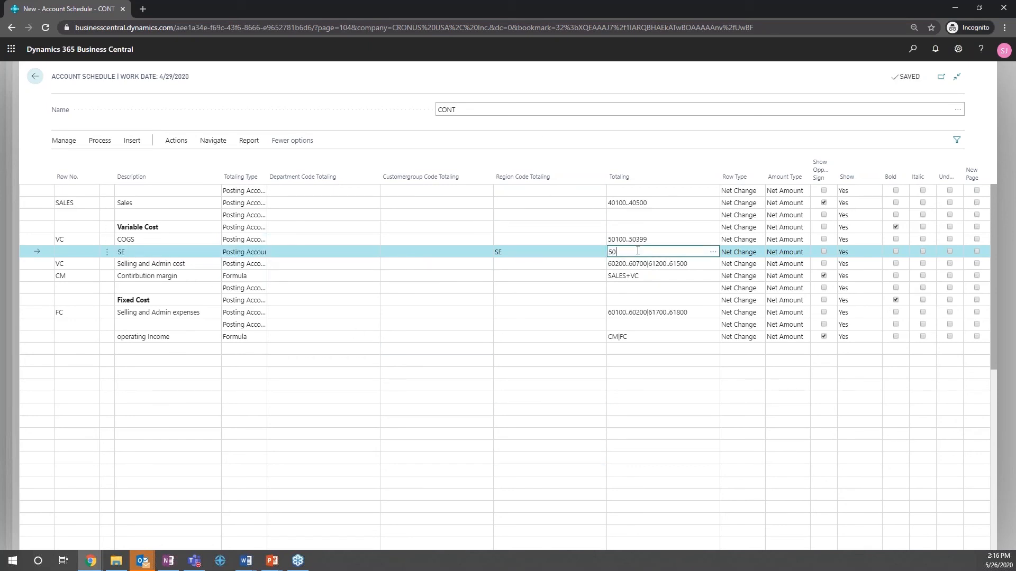
pyautogui.write('100..50399')
pyautogui.press('Tab')
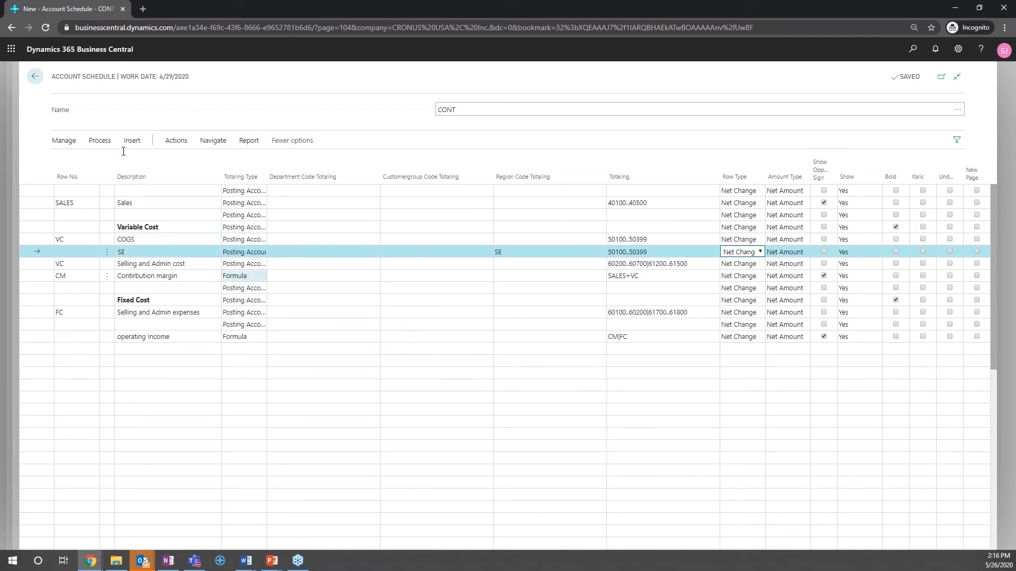
# - Leave the schedule lines, open the column layout setup for CONT and check the analysis view assigned to the M-NETCHANG layout
pyautogui.click(34, 80)
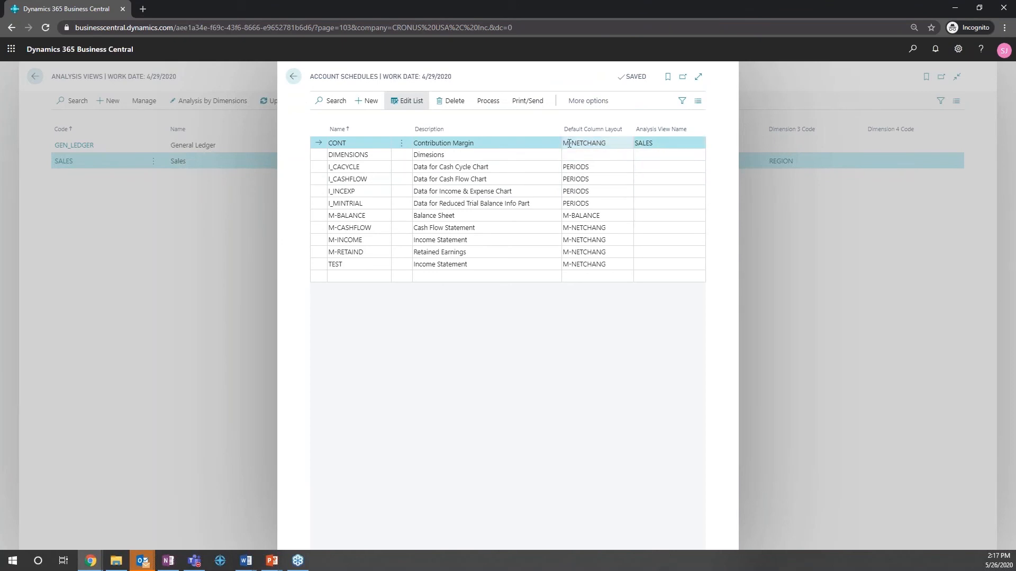
pyautogui.click(493, 106)
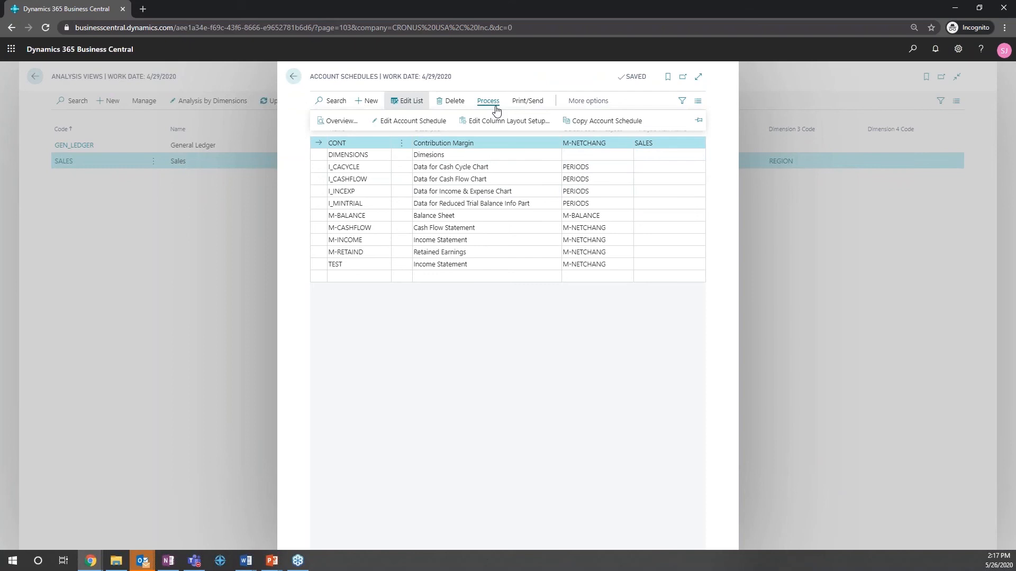
pyautogui.click(517, 124)
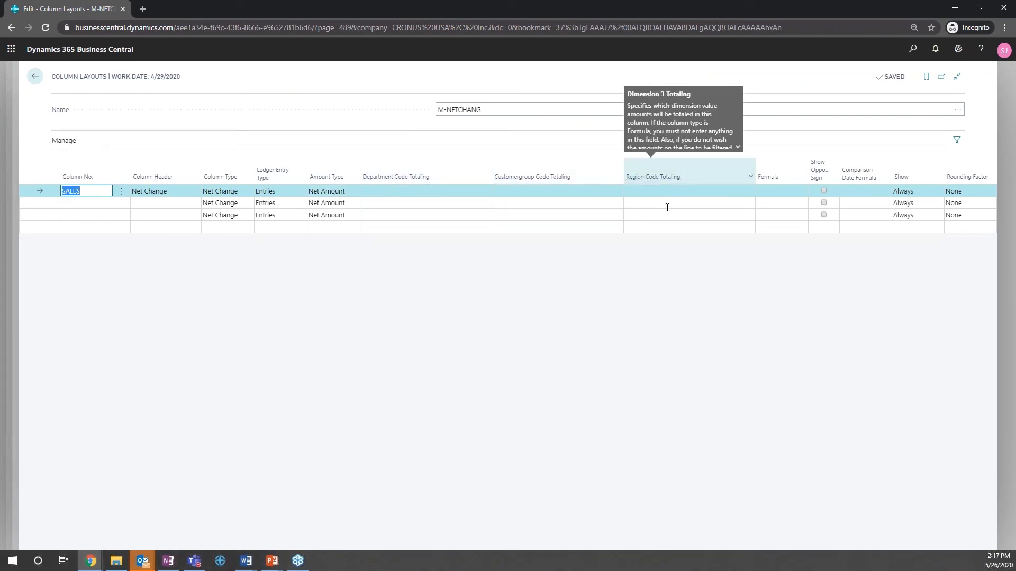
pyautogui.click(957, 110)
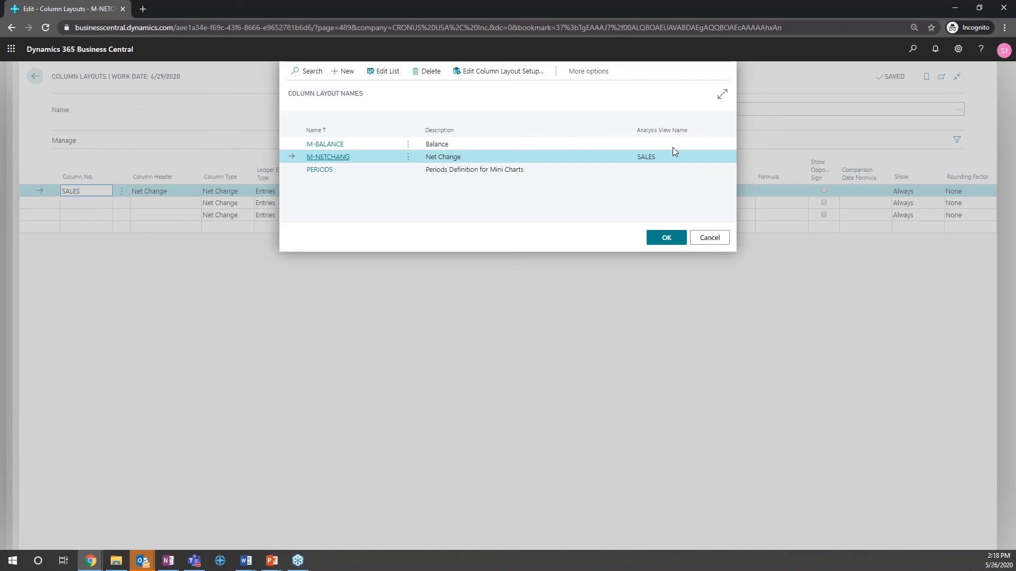
pyautogui.click(708, 239)
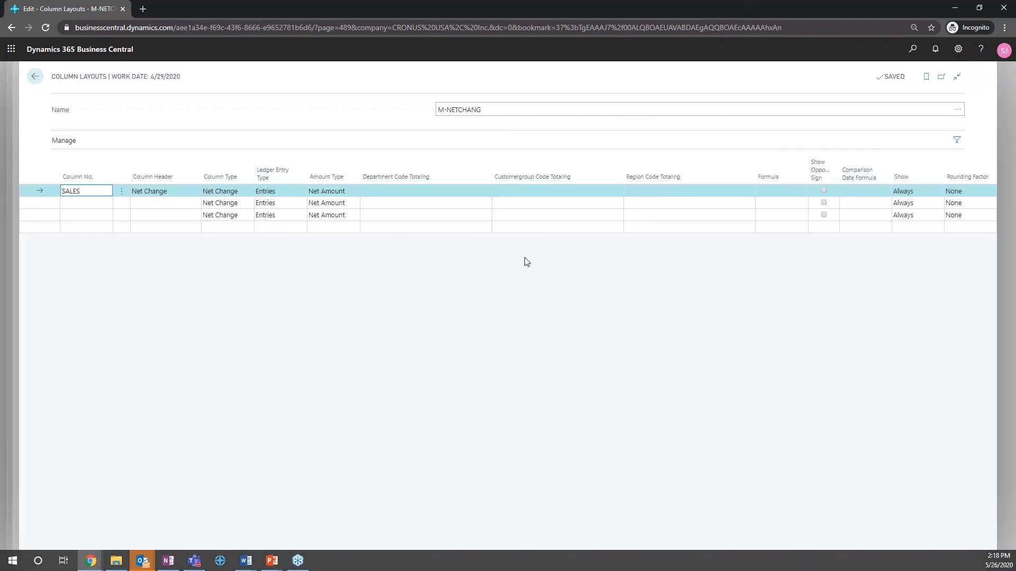
# - Enter Sales as the first Net Change column's number and set its Department Code Totaling to SALES
pyautogui.click(91, 191)
pyautogui.doubleClick(90, 191)
pyautogui.write('Sales')
pyautogui.press('Tab')
pyautogui.press('Tab')
pyautogui.press('Tab')
pyautogui.press('Tab')
pyautogui.press('Tab')
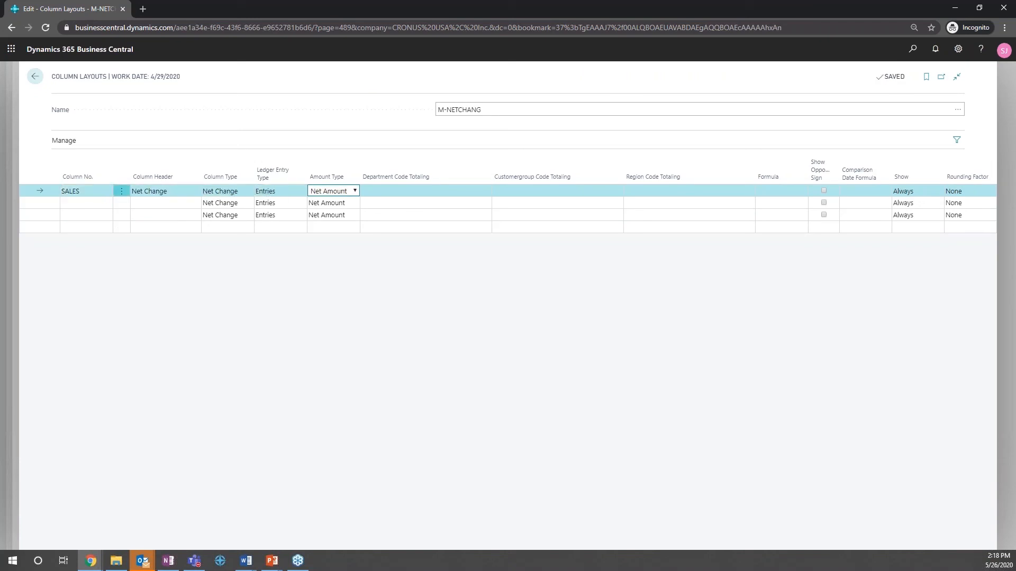
pyautogui.click(481, 191)
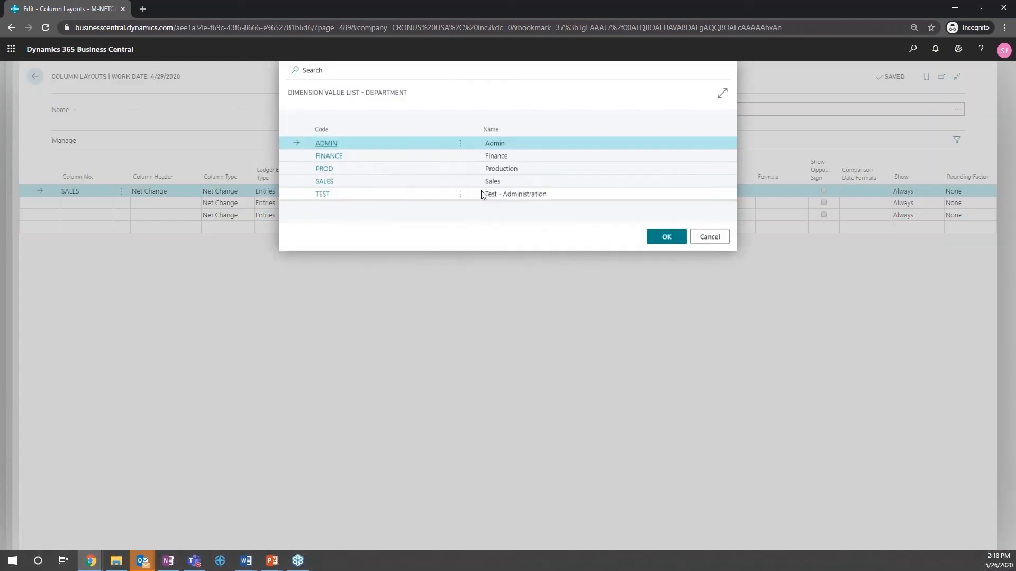
pyautogui.click(357, 181)
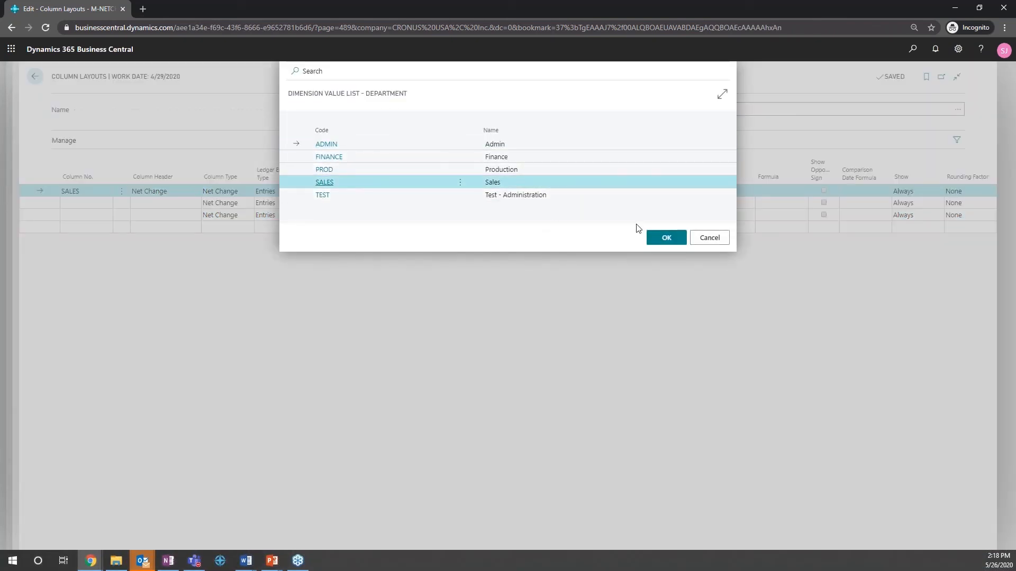
pyautogui.click(662, 238)
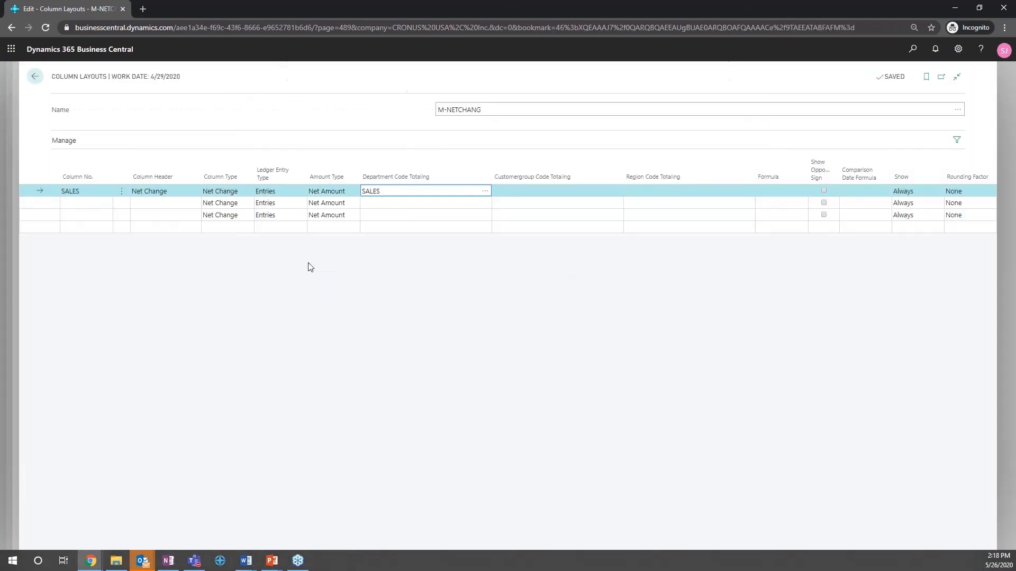
# - Enter ADMIN as the second column's number and set the SALES column's header to Sales
pyautogui.click(76, 205)
pyautogui.write('ADMIN')
pyautogui.press('Tab')
pyautogui.press('Tab')
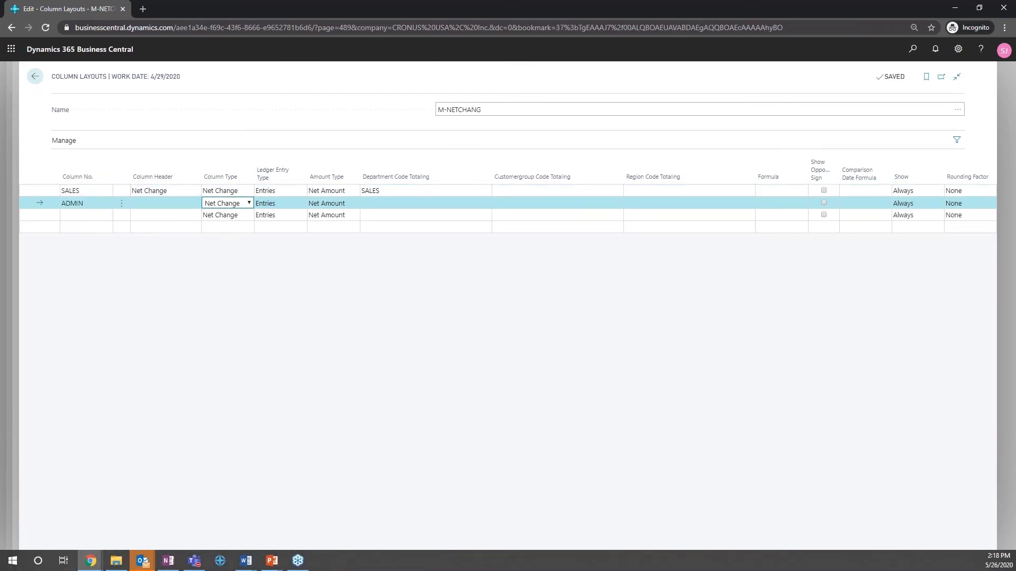
pyautogui.click(190, 192)
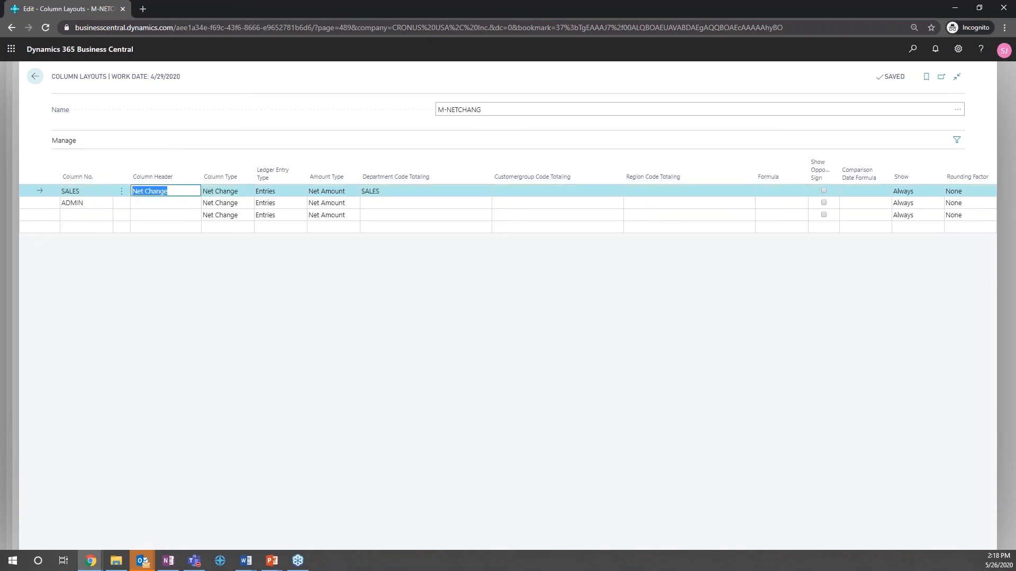
pyautogui.write('Sales')
pyautogui.press('Tab')
# - Set the ADMIN column's header to Admin and choose ADMIN as its Department Code Totaling
pyautogui.click(172, 204)
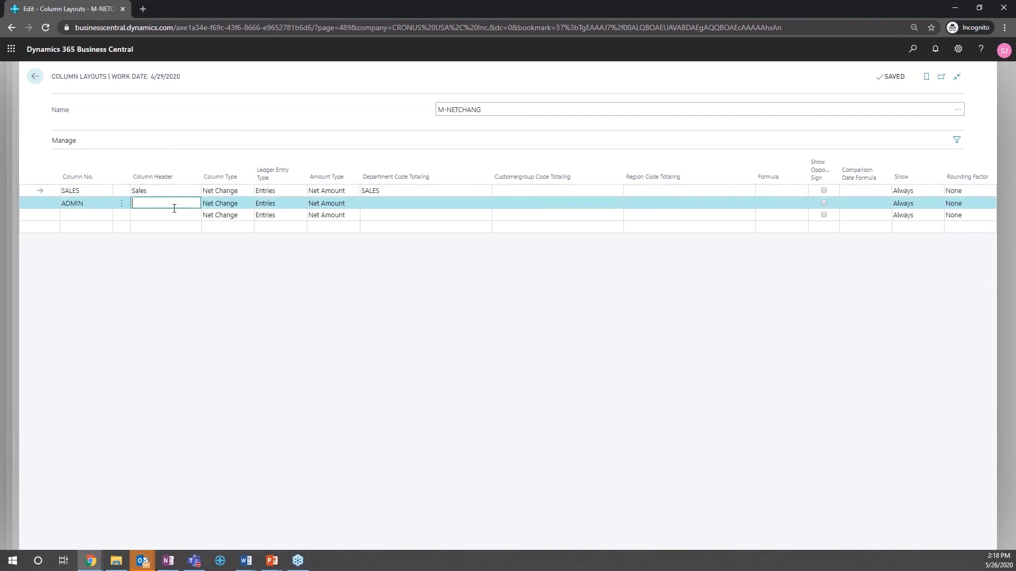
pyautogui.write('Admin')
pyautogui.press('Tab')
pyautogui.press('Tab')
pyautogui.press('Tab')
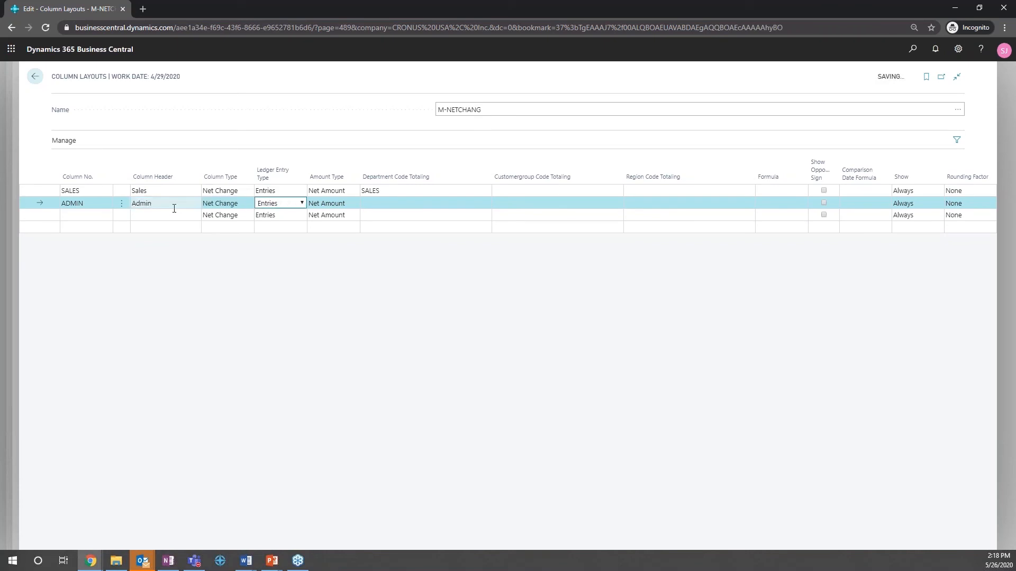
pyautogui.click(425, 202)
pyautogui.click(485, 203)
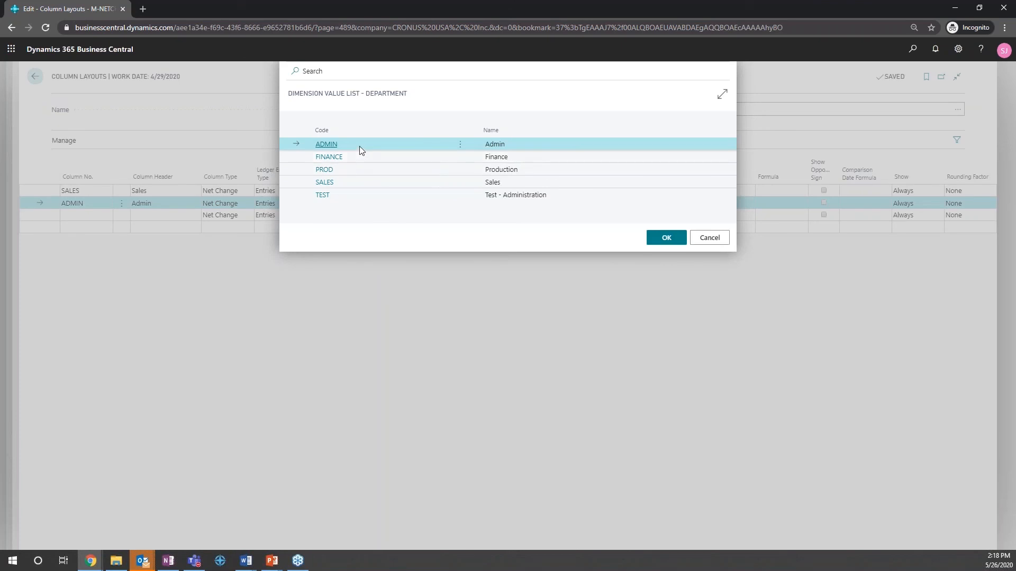
pyautogui.click(671, 241)
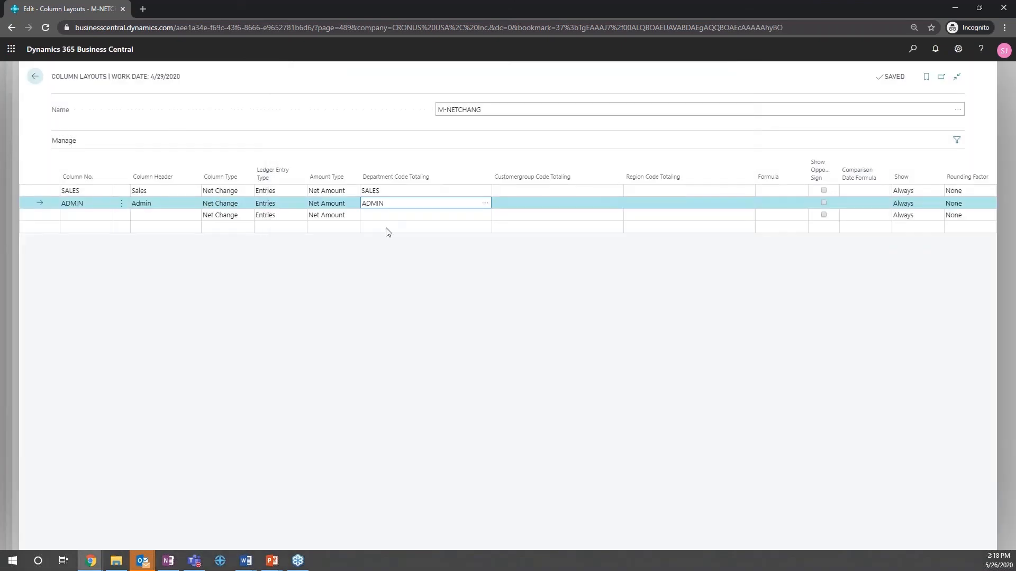
# - Check the Ledger Entry Type options and the amount and department totaling settings of the ADMIN column
pyautogui.click(293, 204)
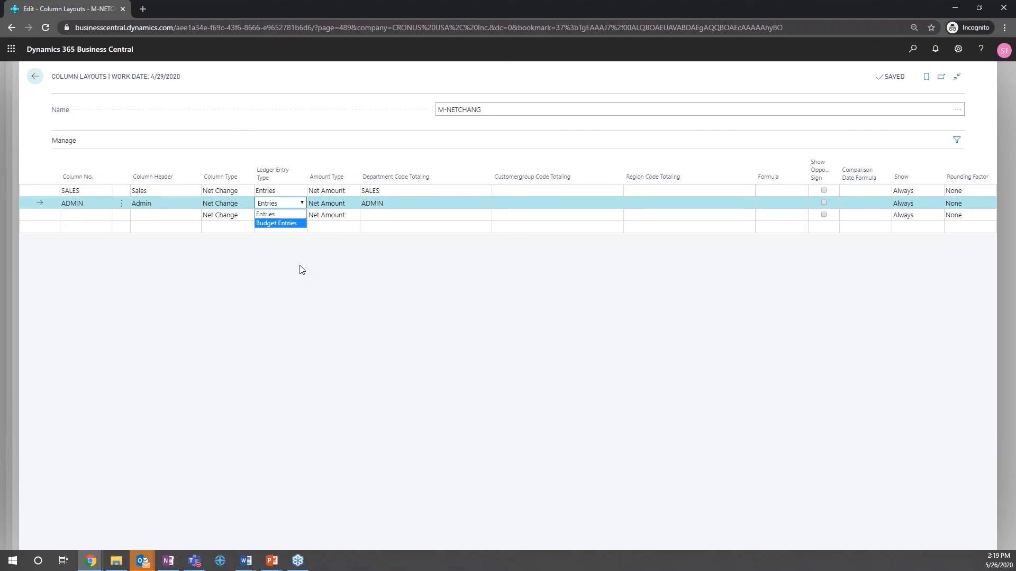
pyautogui.click(348, 207)
pyautogui.click(390, 206)
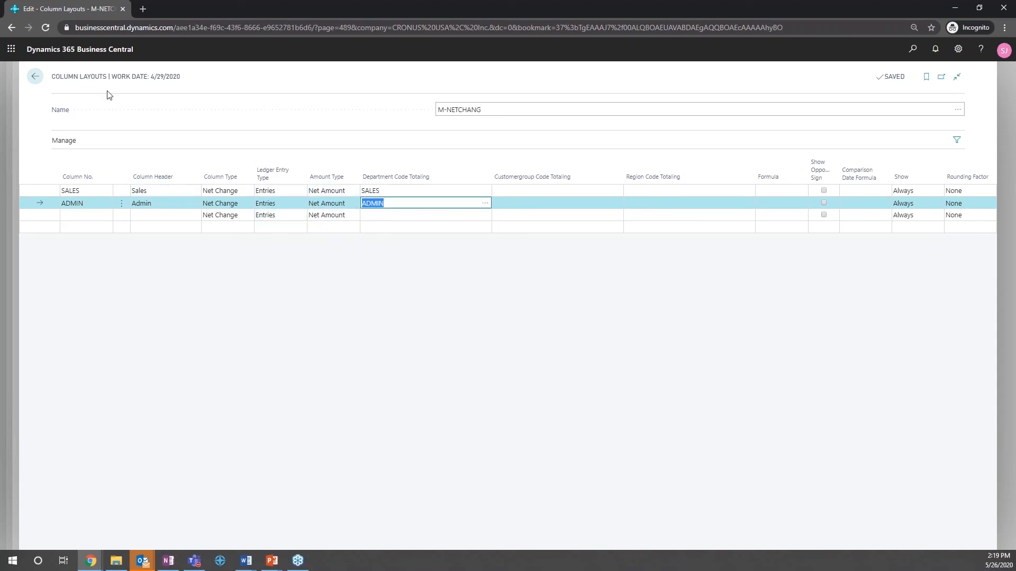
# - Leave the column layout and open the overview of the CONT account schedule
pyautogui.click(36, 80)
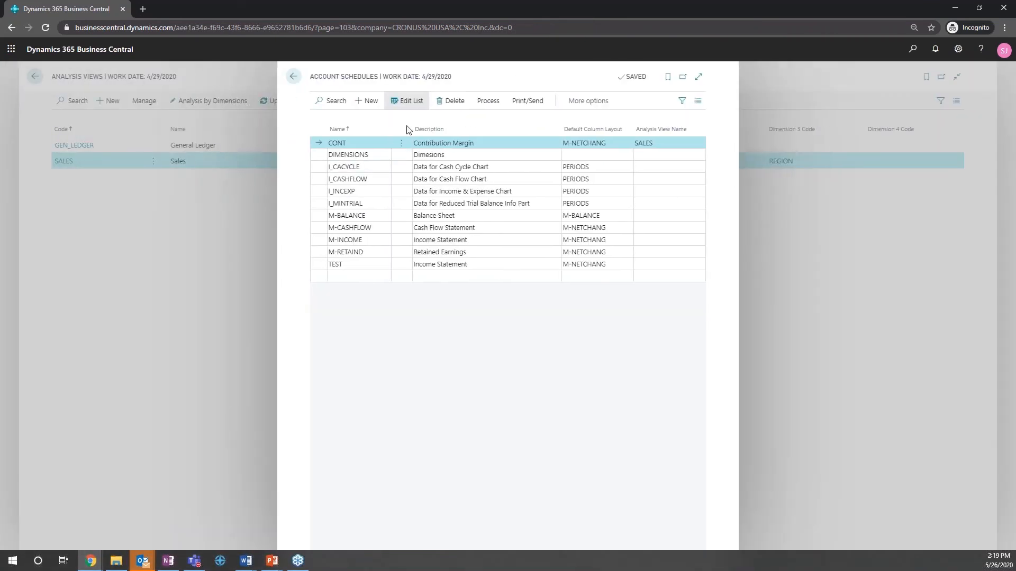
pyautogui.click(488, 101)
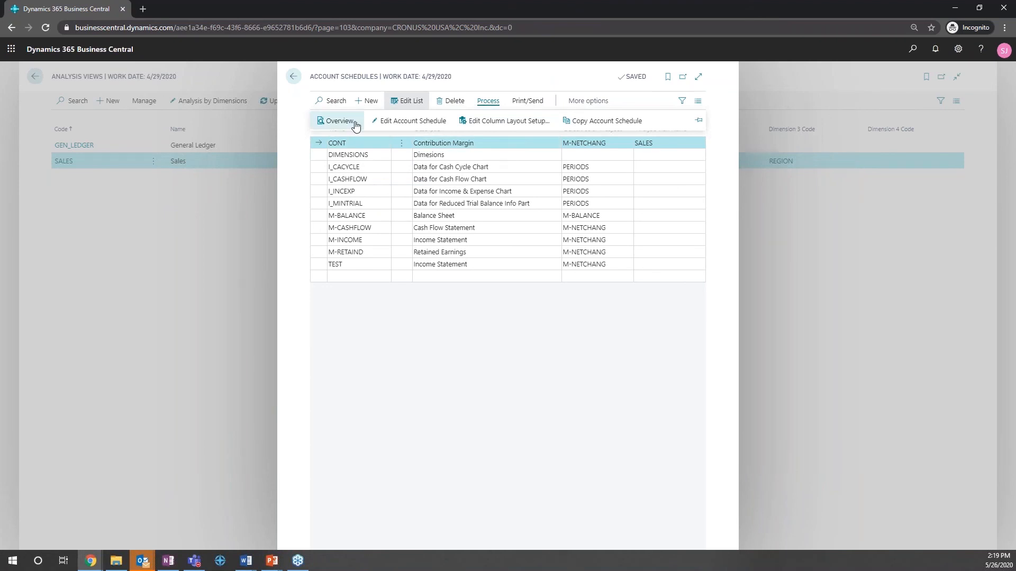
pyautogui.click(339, 121)
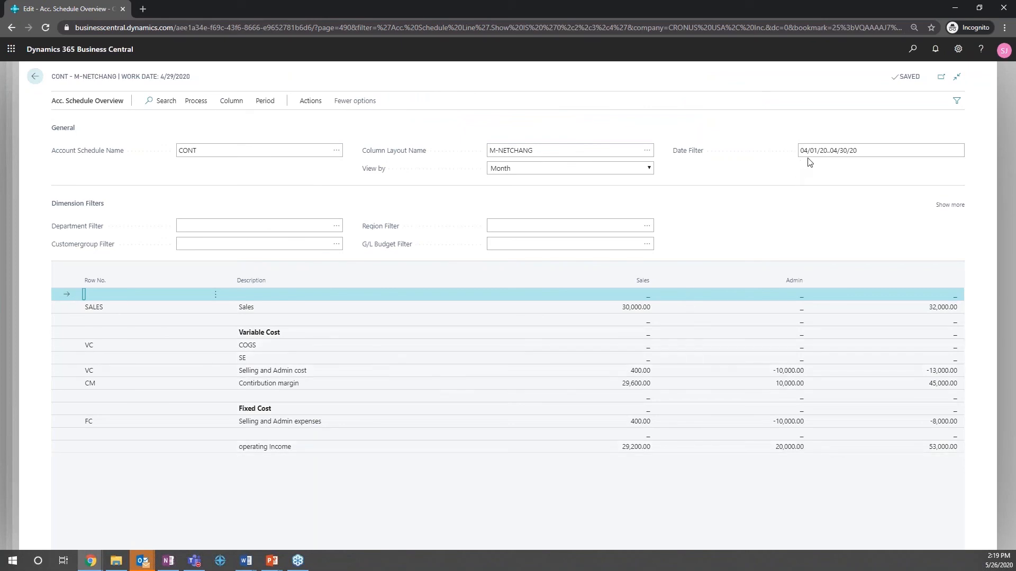
# - Set the overview's date filter to run from 1.1.18 through today, 01/01/18..05/26/20
pyautogui.click(850, 155)
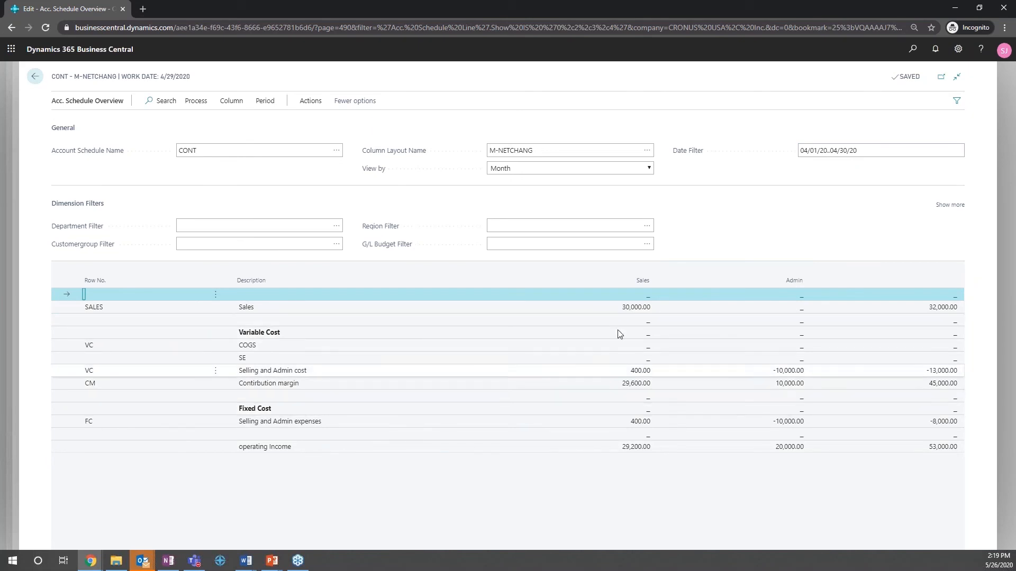
pyautogui.click(861, 150)
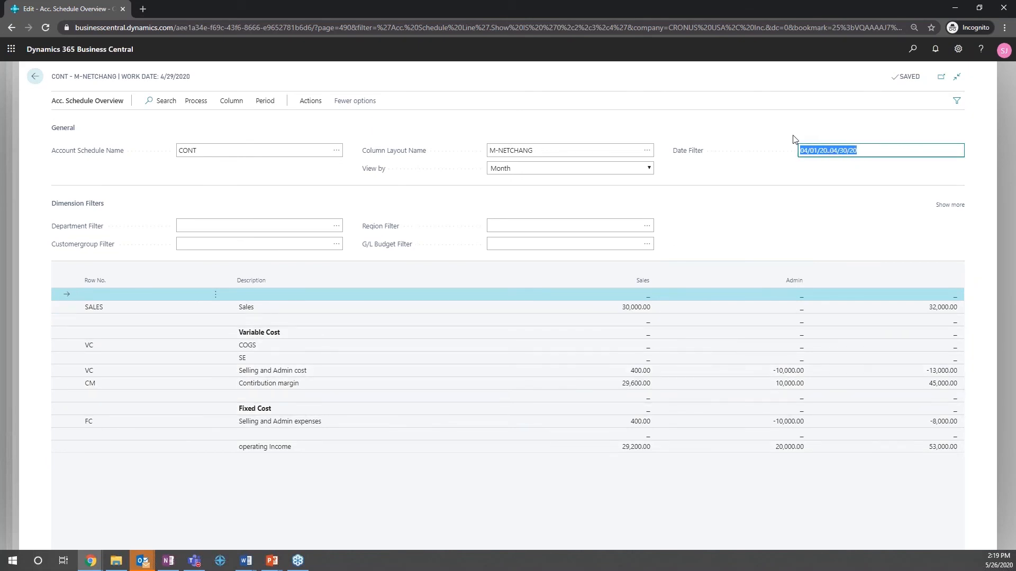
pyautogui.write('1.1.18..t')
pyautogui.press('Tab')
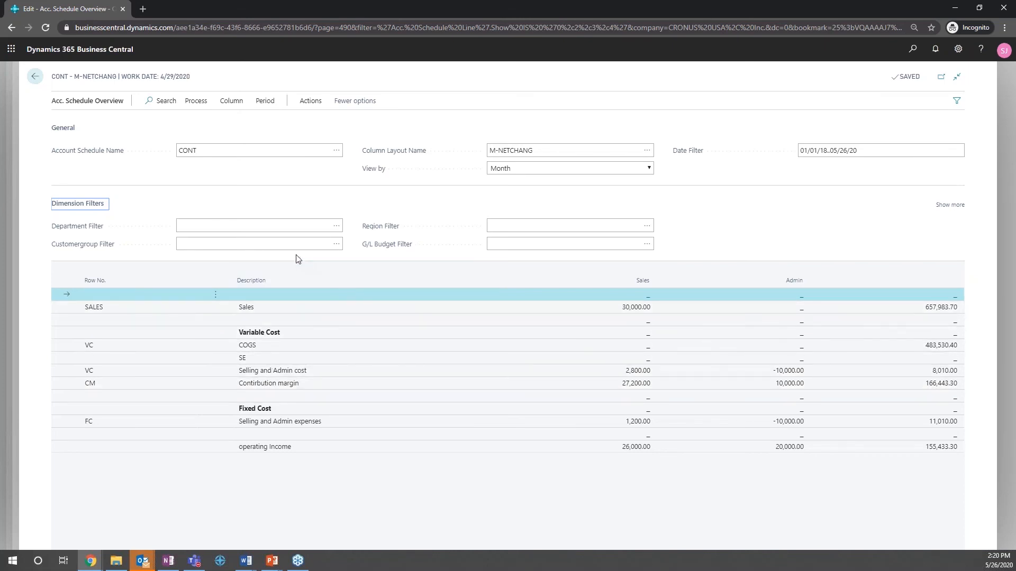
# - Export the CONT account schedule overview to Excel as a new document
pyautogui.click(284, 240)
pyautogui.click(320, 102)
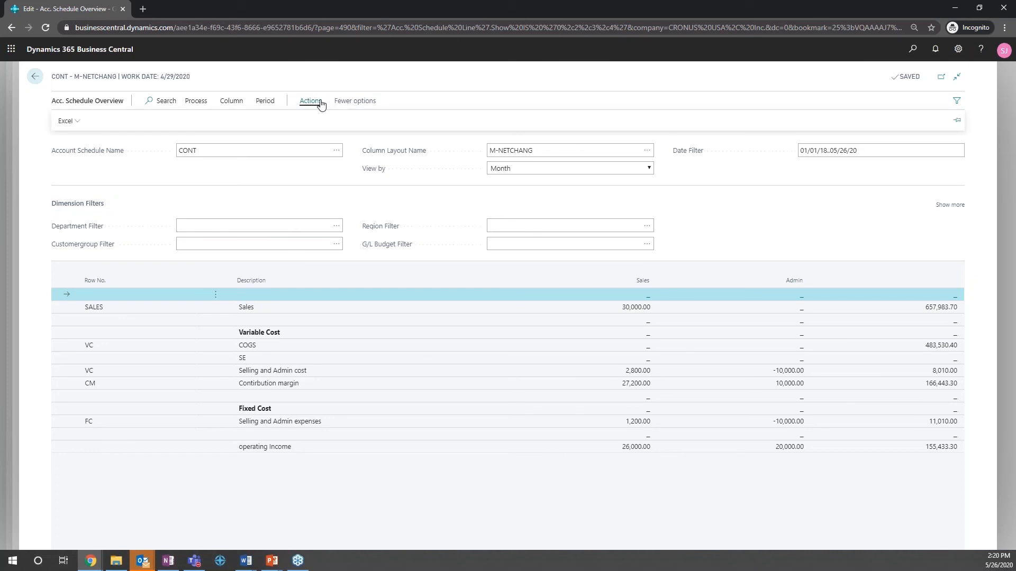
pyautogui.click(80, 122)
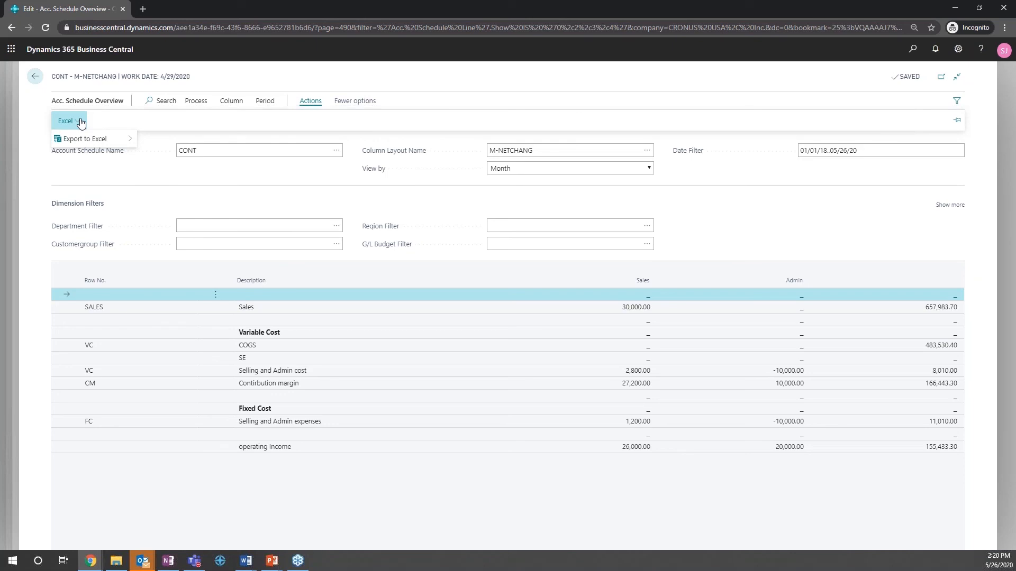
pyautogui.moveTo(84, 139)
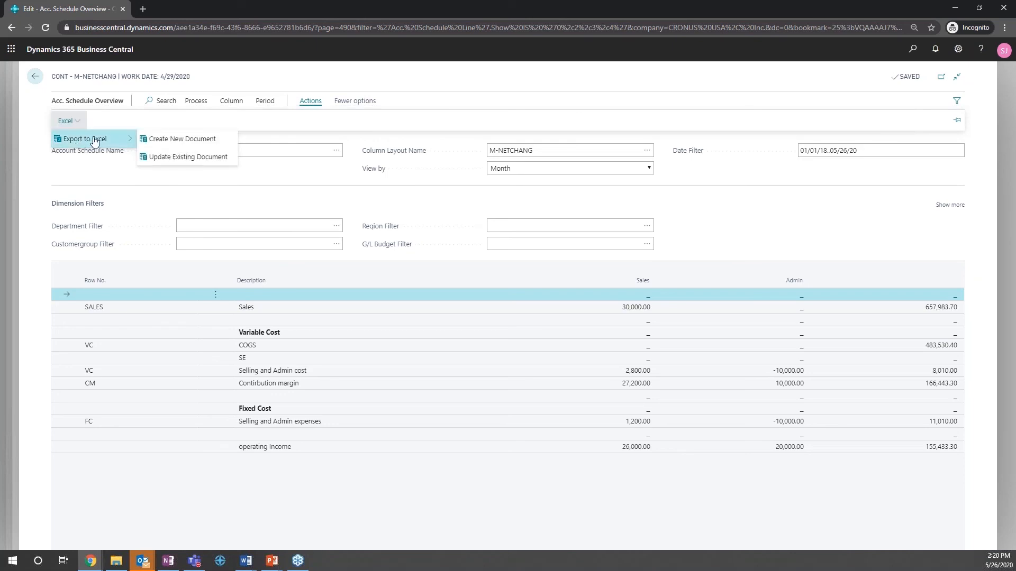
pyautogui.click(158, 141)
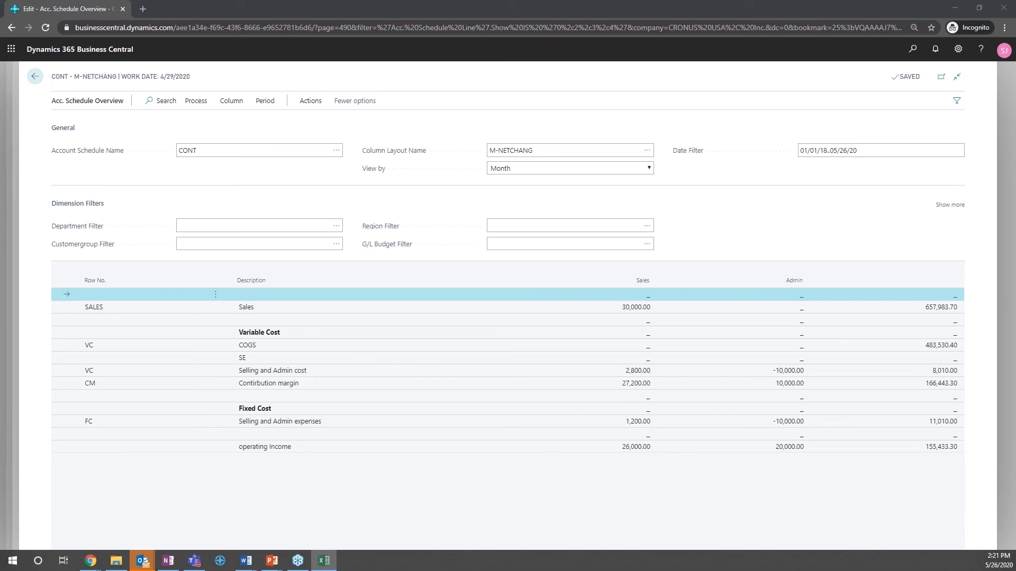
# - Examine the exported CONT workbook in Excel, including its date filter and the Sales and Admin columns, and close it
pyautogui.moveTo(0, 6); pyautogui.dragTo(561, 5)
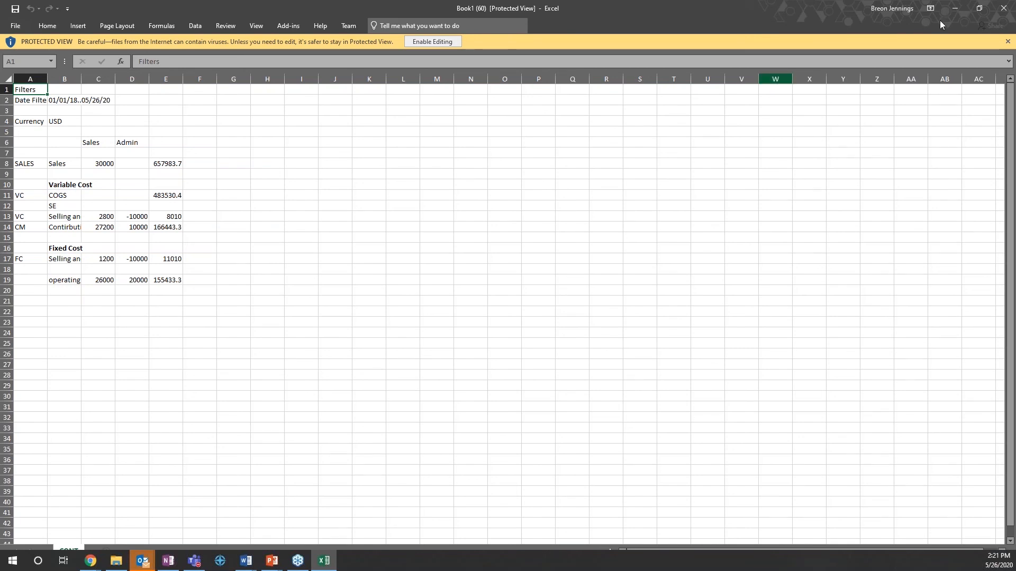
pyautogui.click(1004, 10)
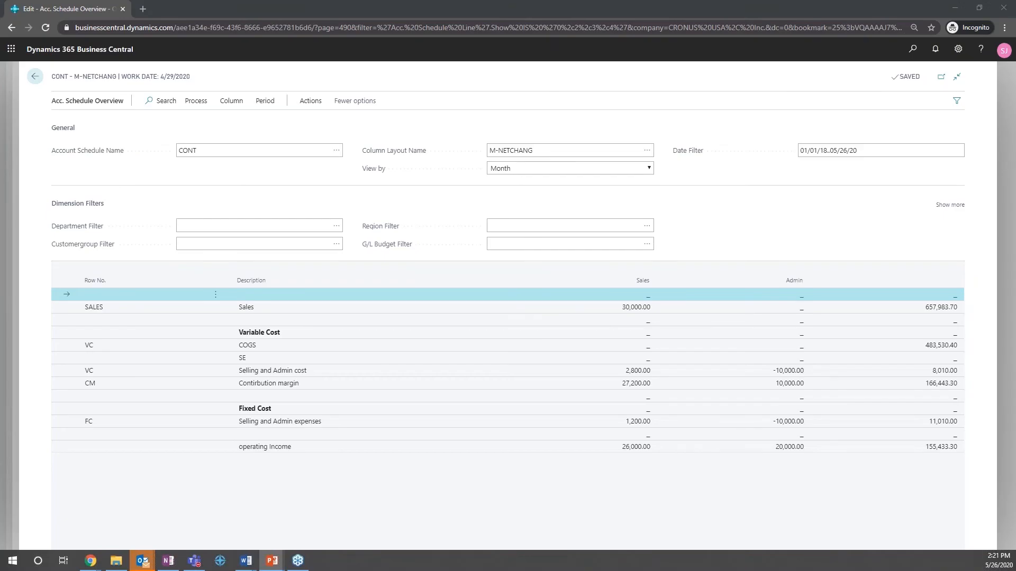
pyautogui.click(615, 311)
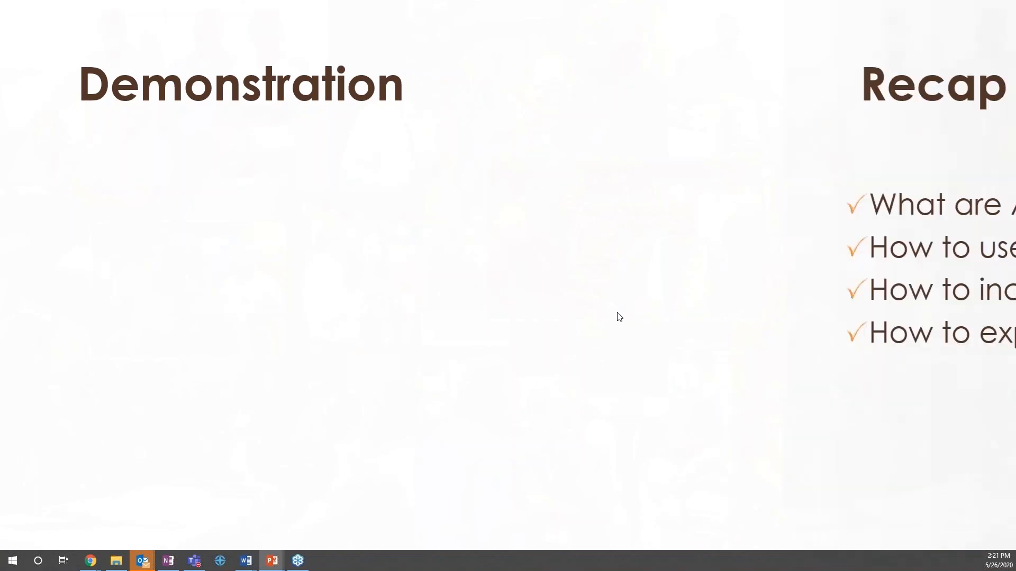